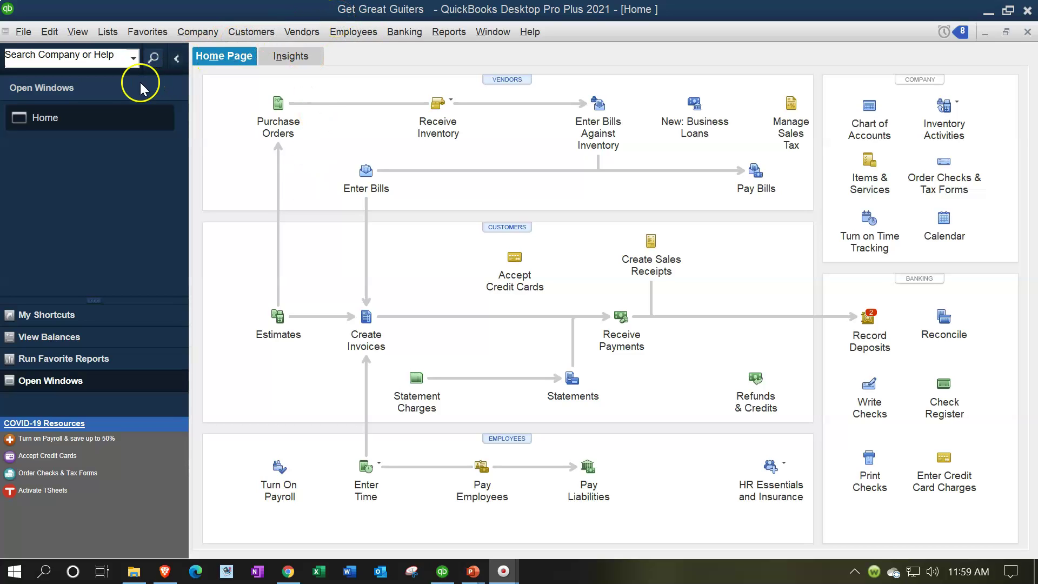
Turn on View > Open Window List so open windows appear in the left icon bar.
click(80, 33)
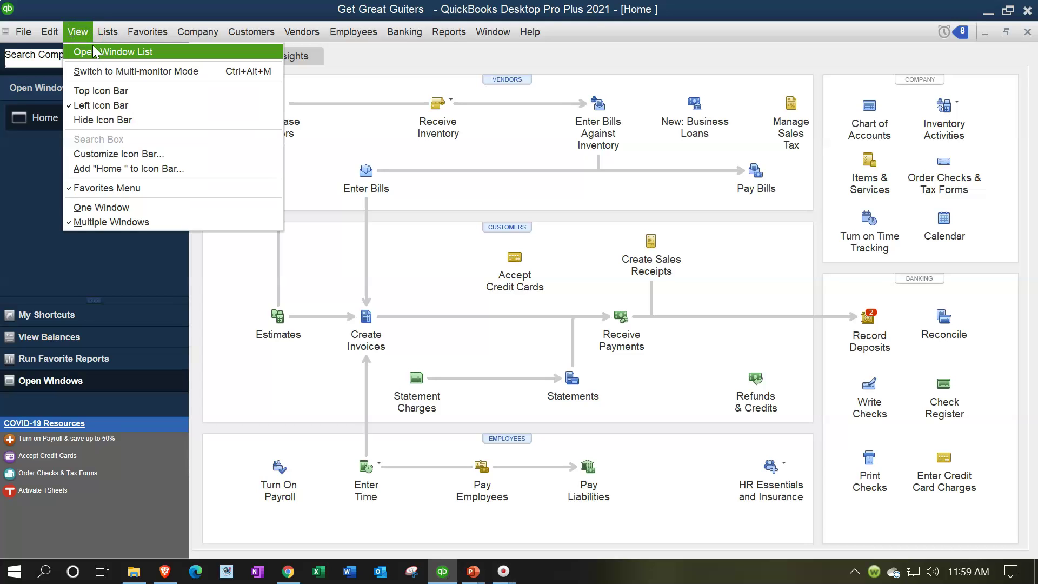
click(103, 53)
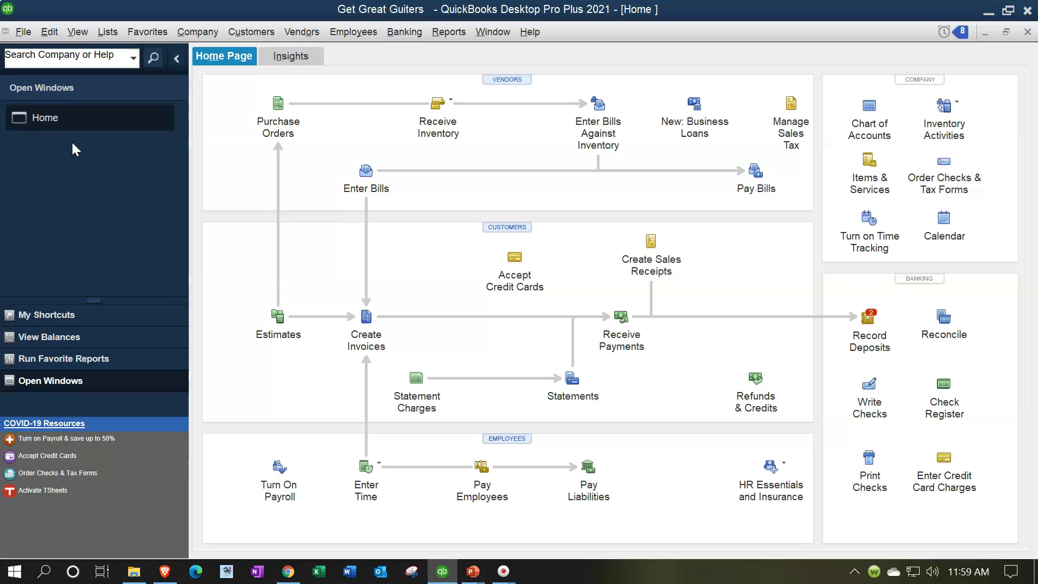
Run the Profit & Loss Standard report for 01/01/2021 to 02/28/2021.
click(448, 33)
mouse_move(486, 157)
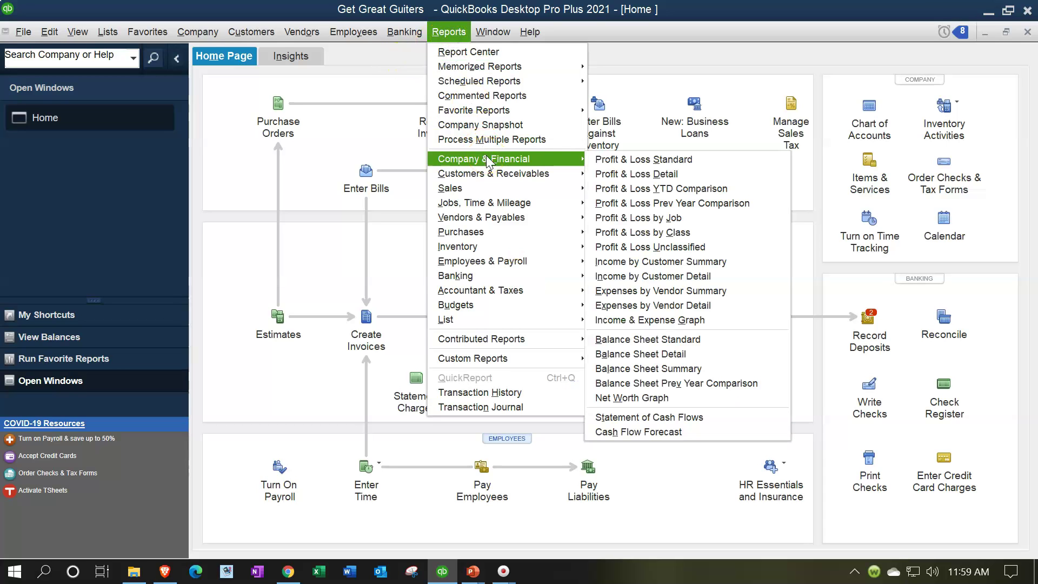
click(642, 162)
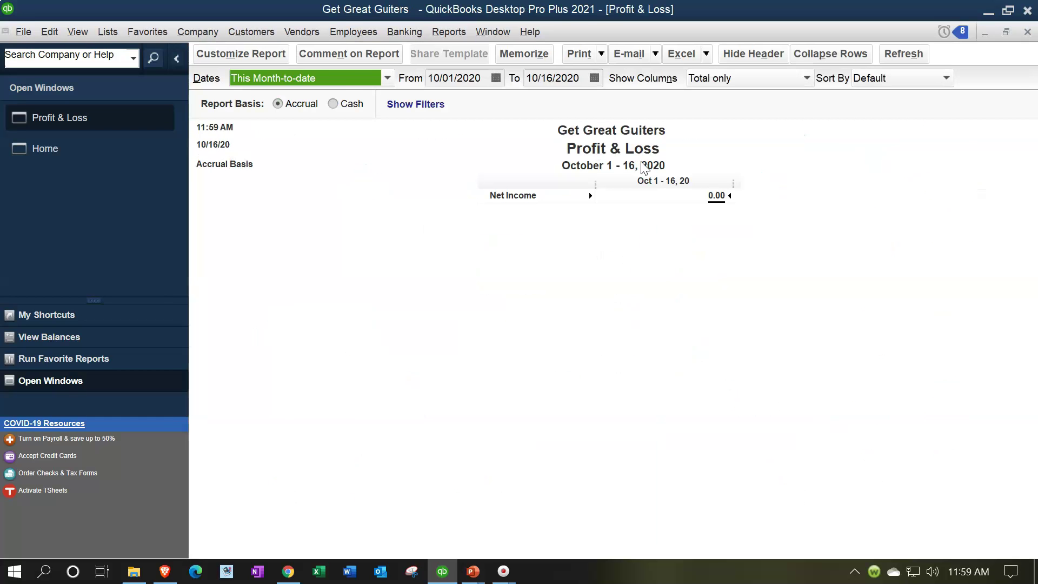
key(Tab)
text(01012021)
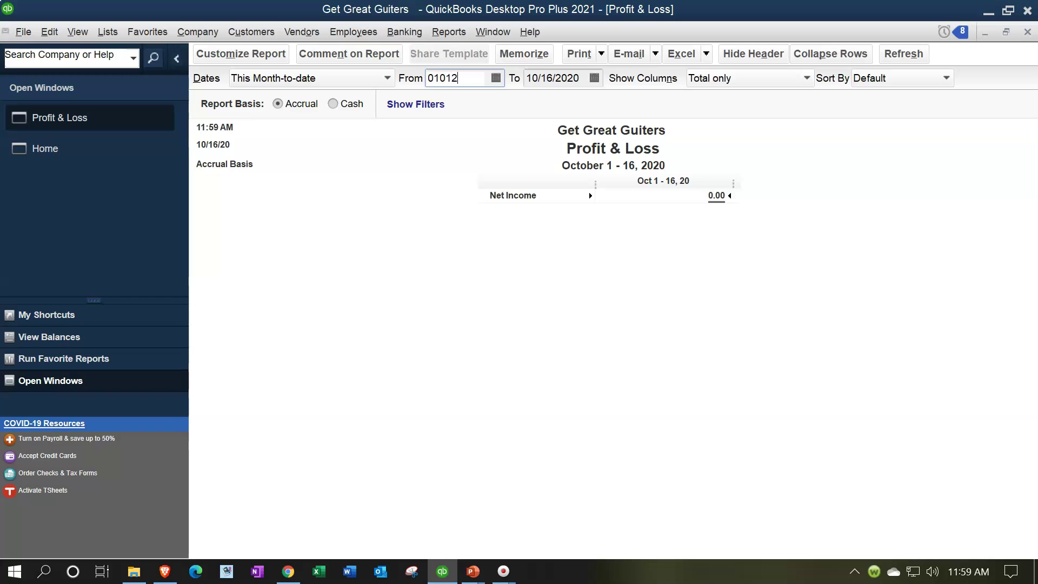
key(Tab)
text(02/28/2021)
key(Tab)
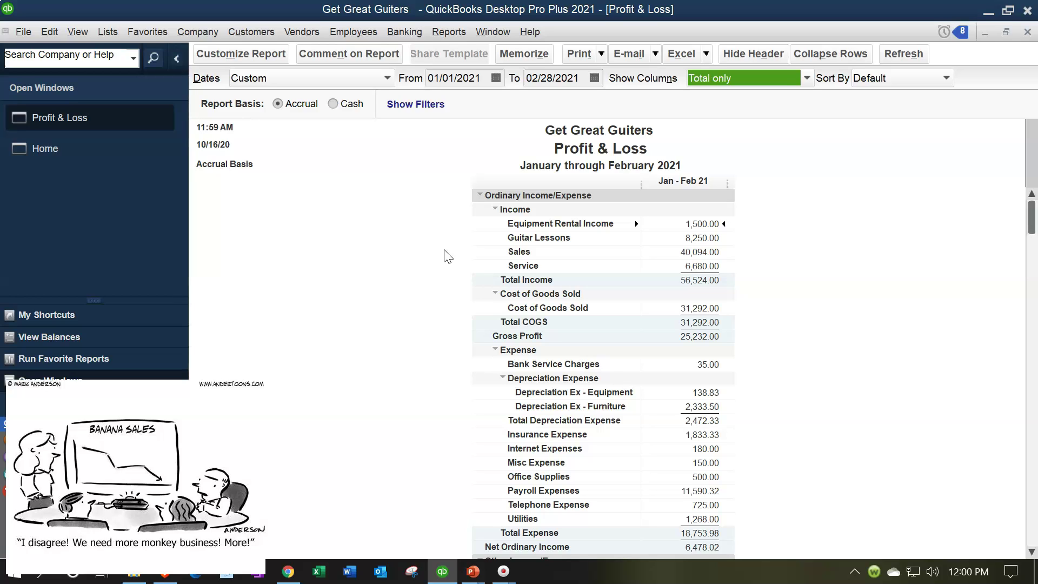
scroll(448, 256, down, 3)
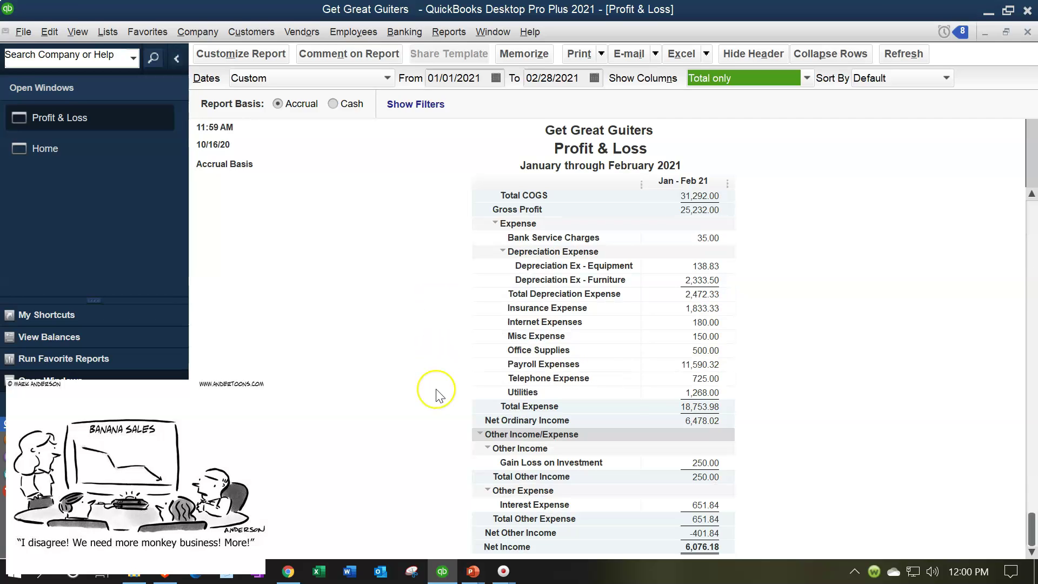
scroll(438, 395, up, 3)
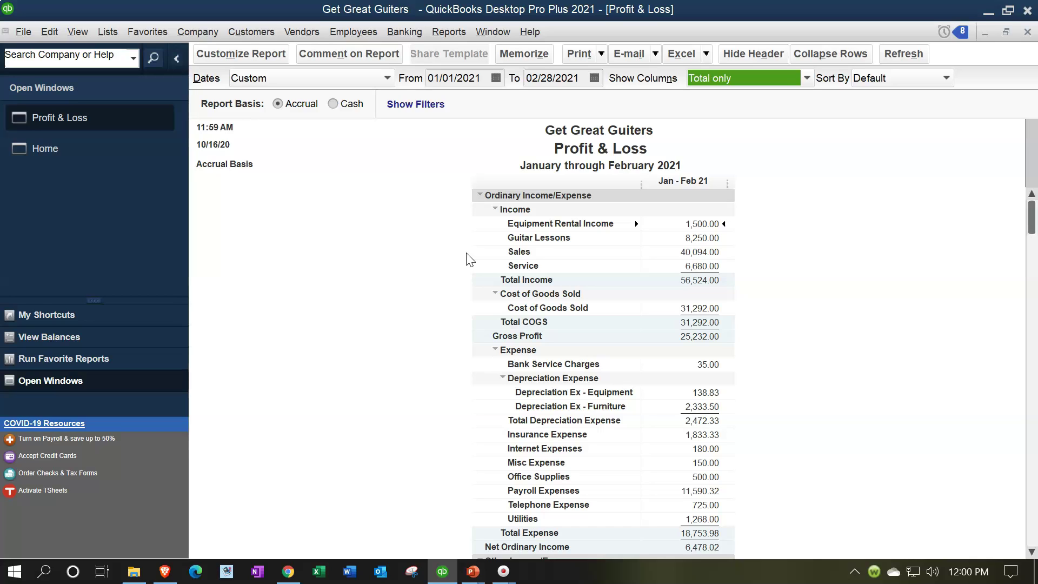
scroll(468, 270, down, 3)
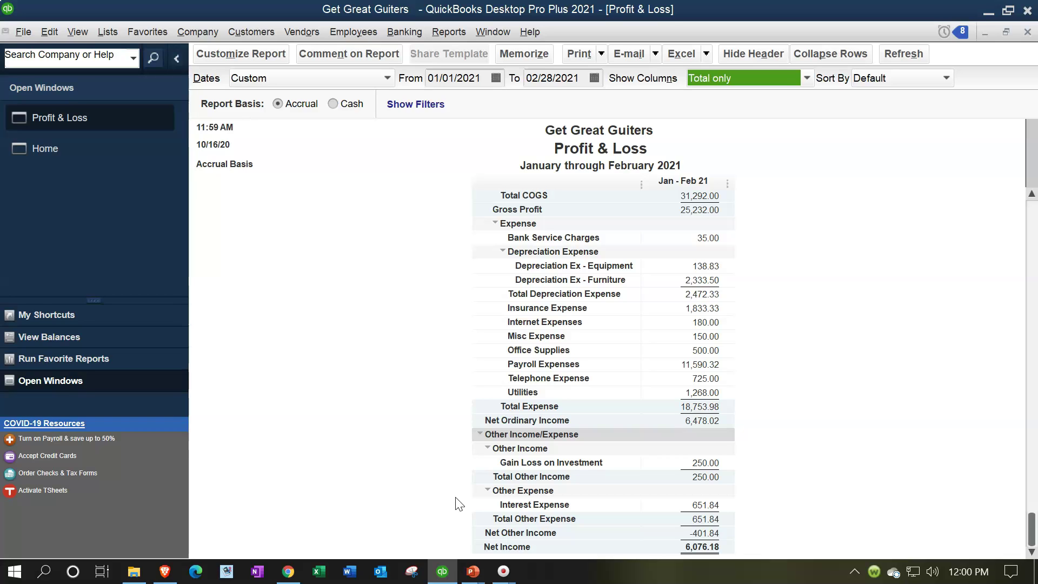
scroll(458, 504, up, 3)
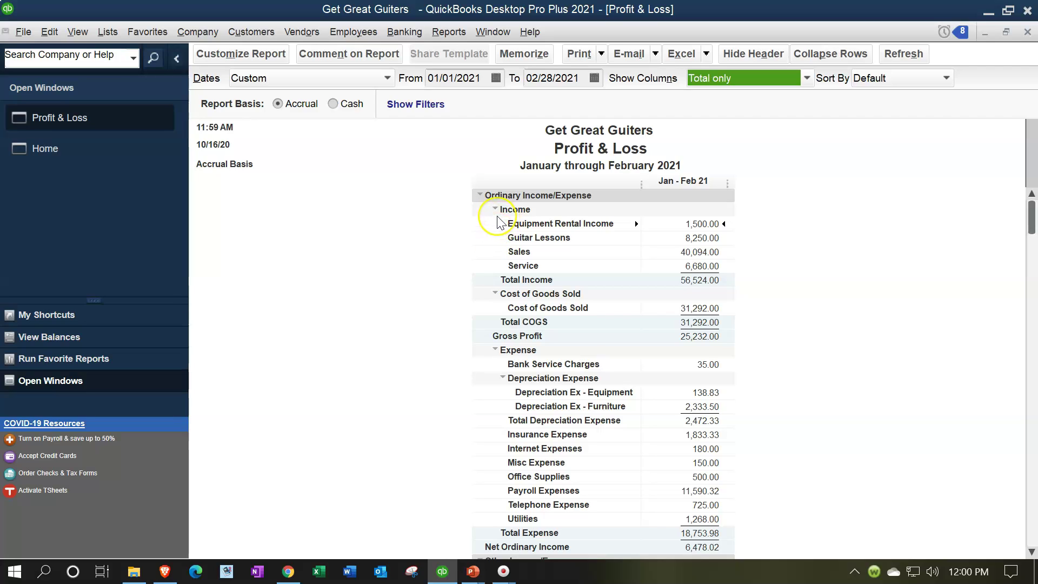
click(407, 265)
click(478, 257)
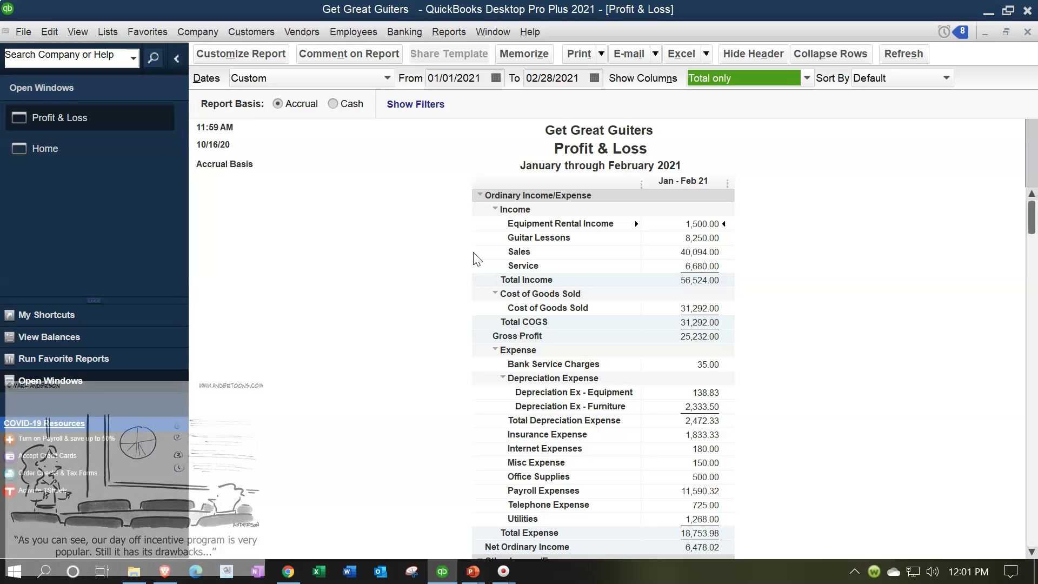
click(497, 263)
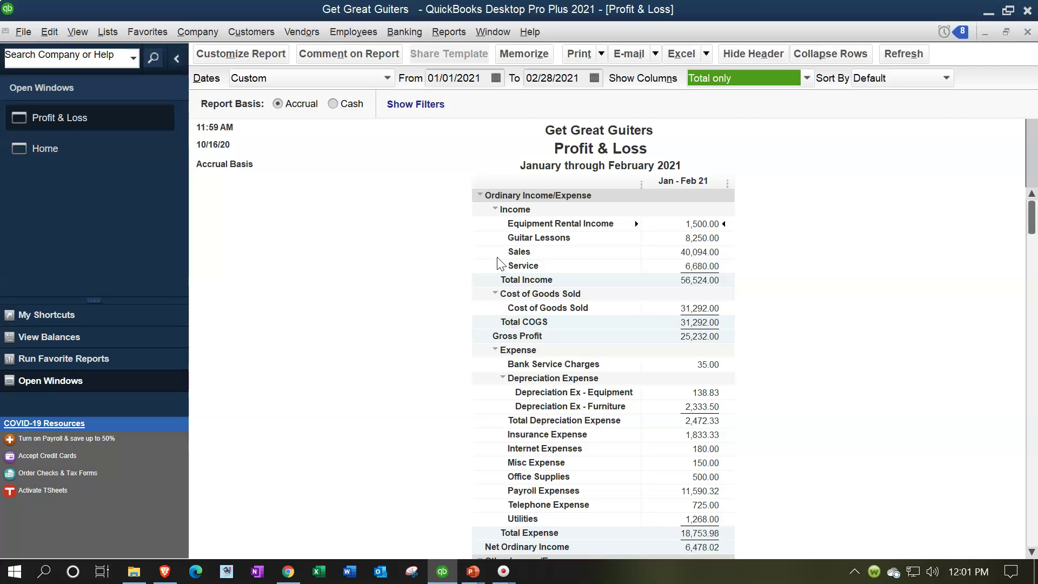
Open the Report Center from the Reports menu.
click(451, 38)
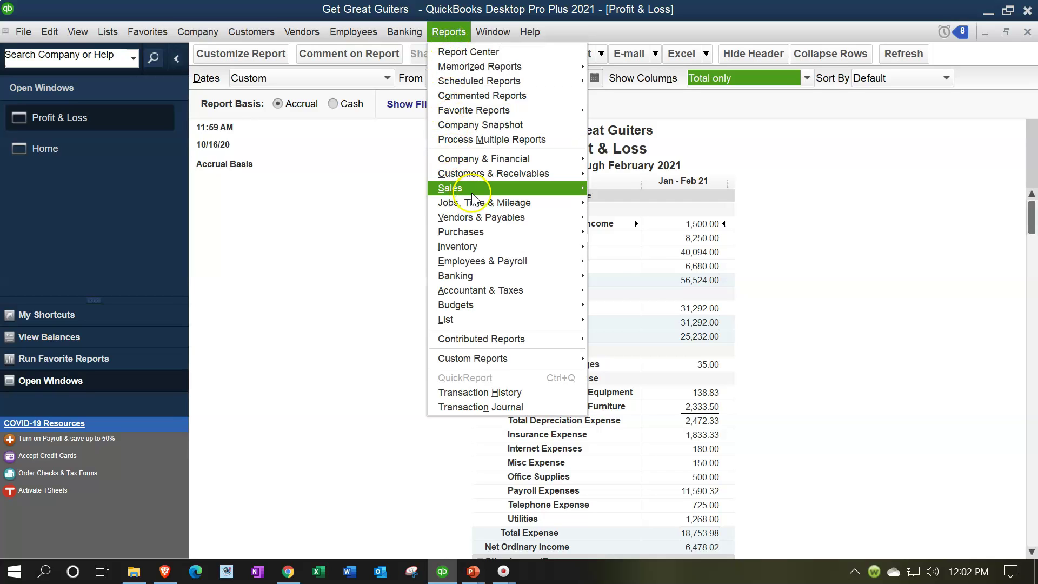
mouse_move(454, 192)
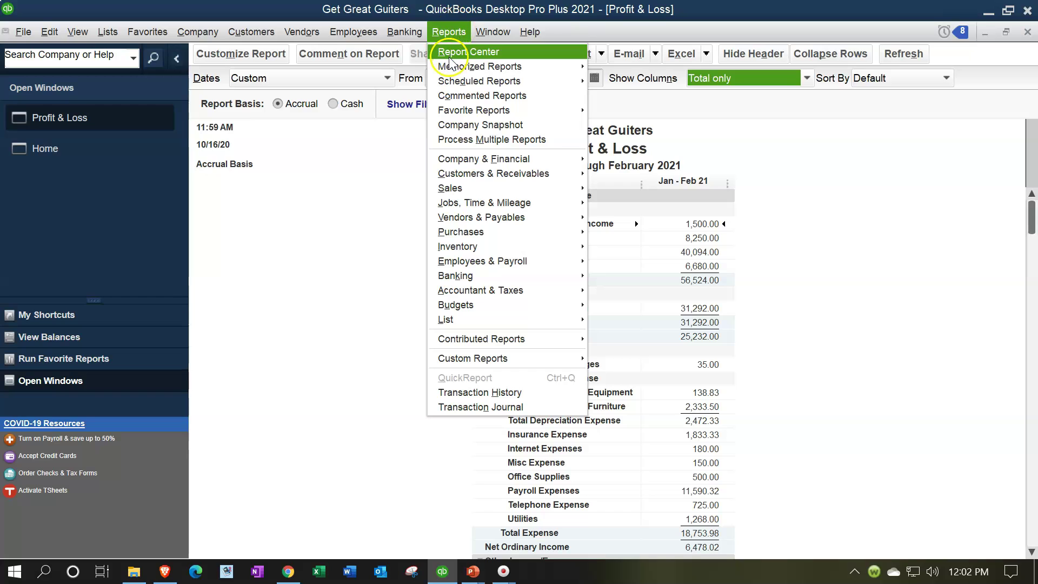
click(507, 53)
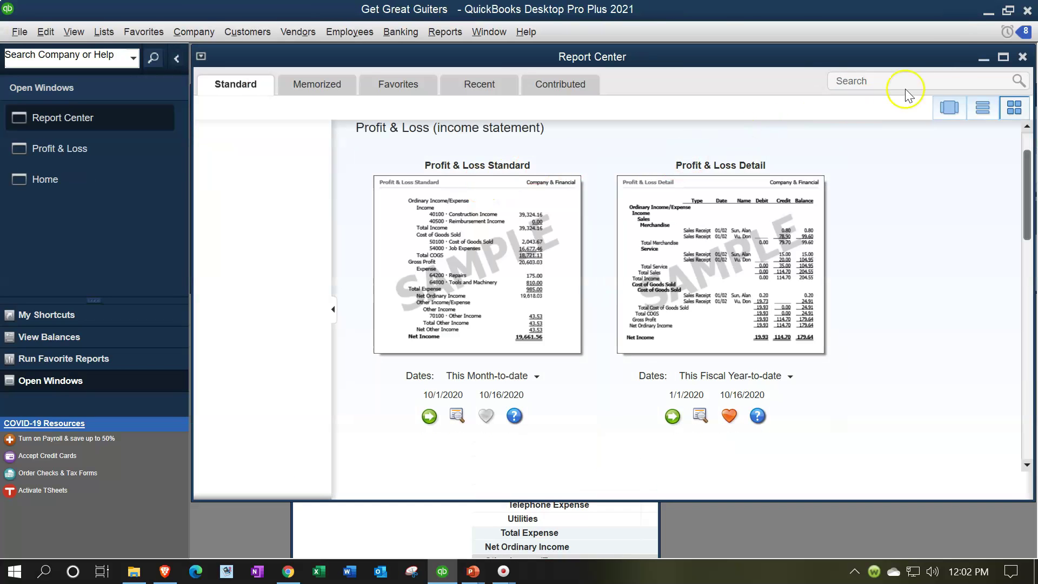
Maximize the Report Center and run Sales by Item Summary from the Sales category.
click(1002, 57)
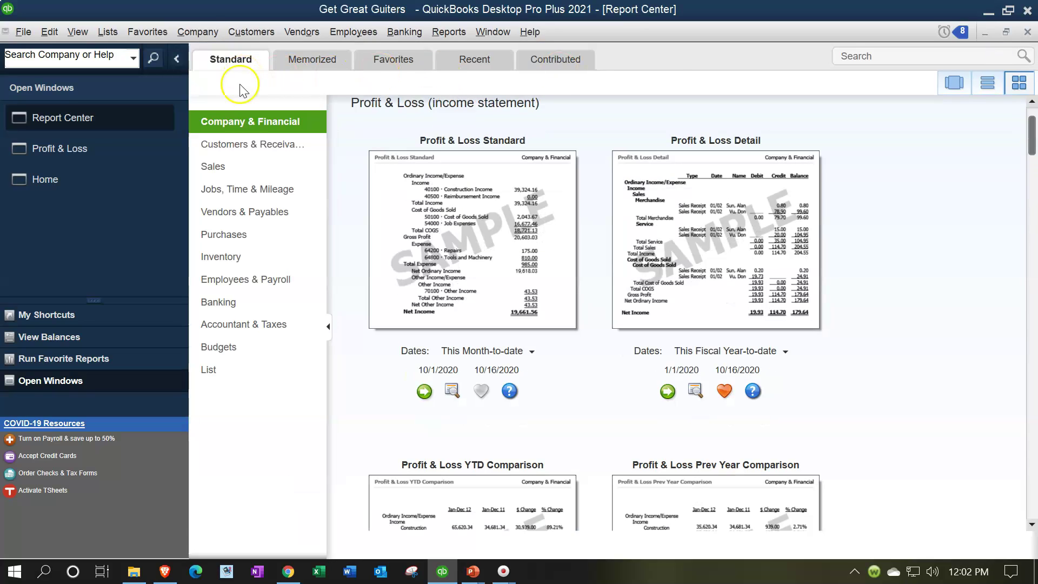
click(226, 171)
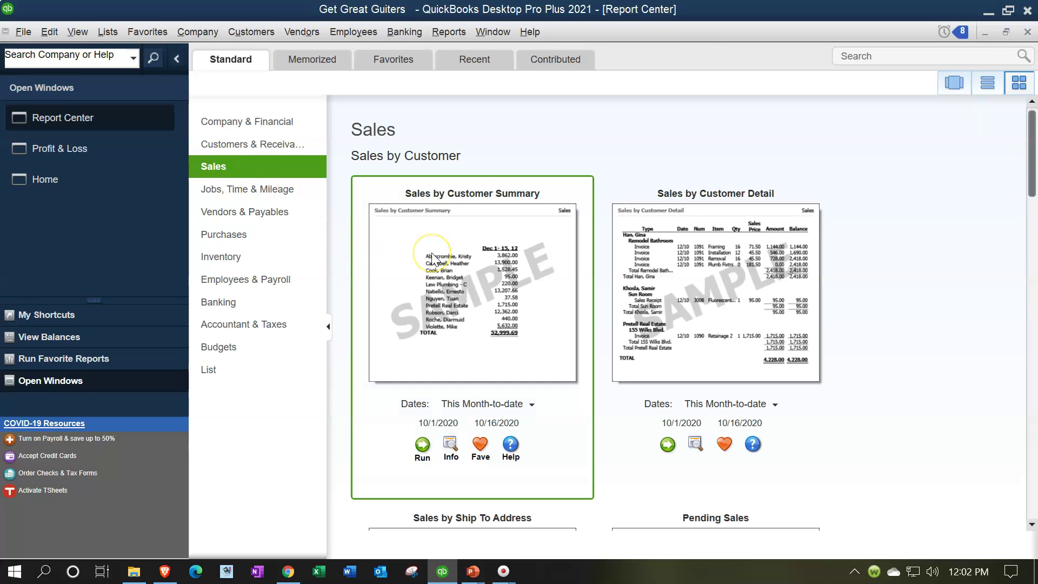
scroll(432, 258, down, 3)
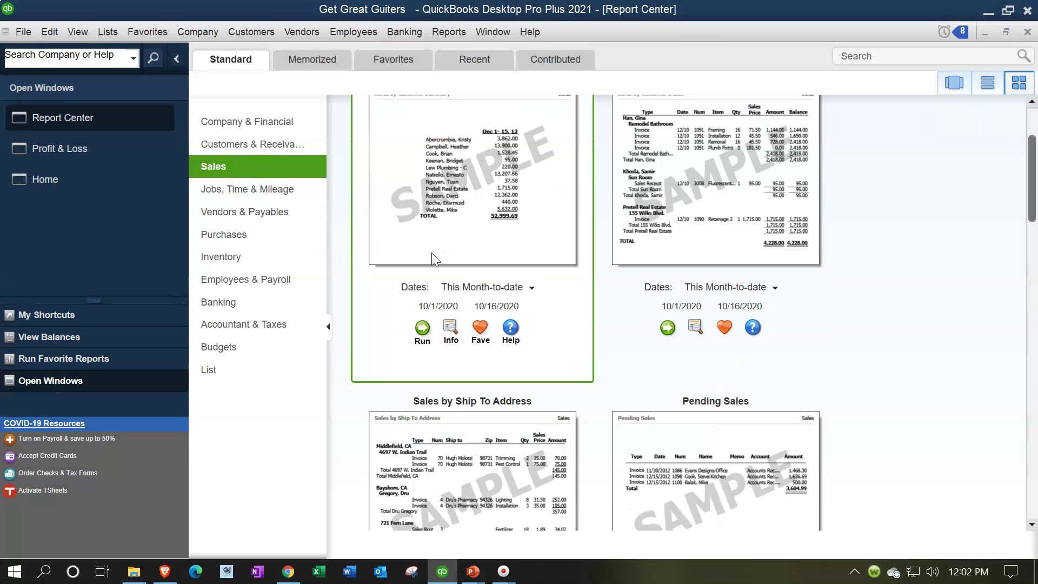
scroll(431, 252, down, 4)
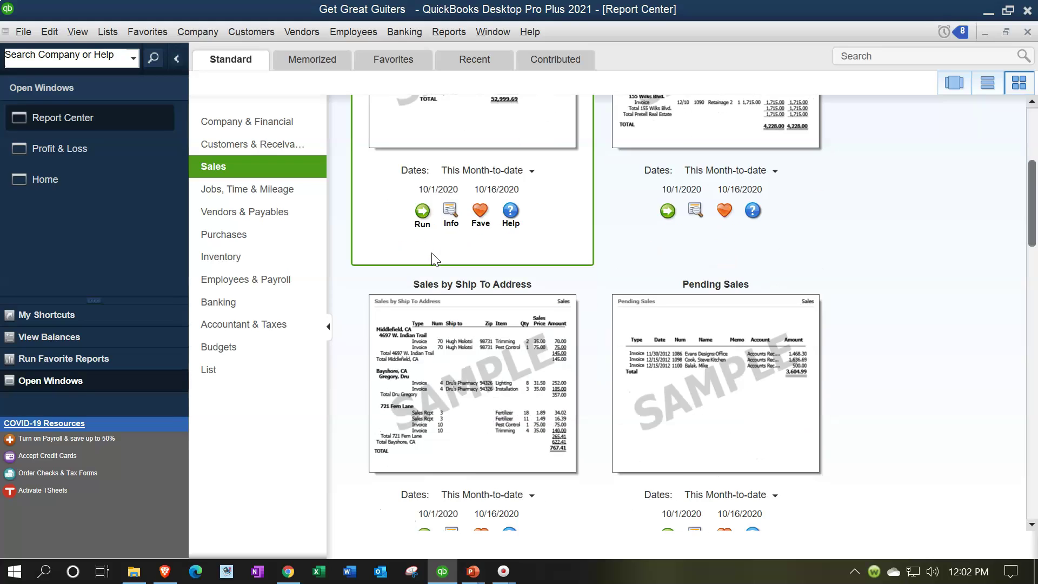
scroll(433, 257, down, 2)
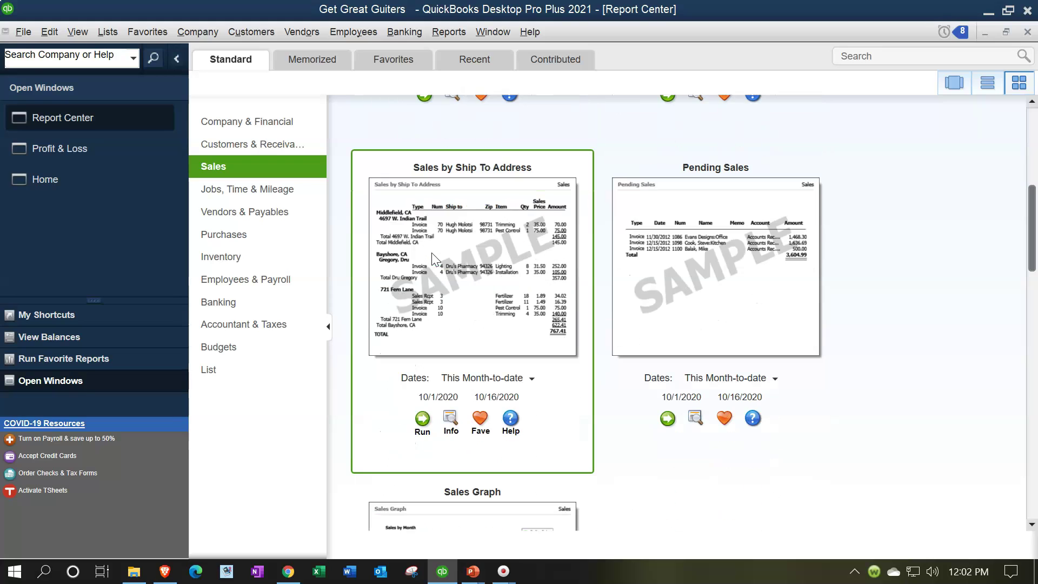
scroll(432, 254, down, 13)
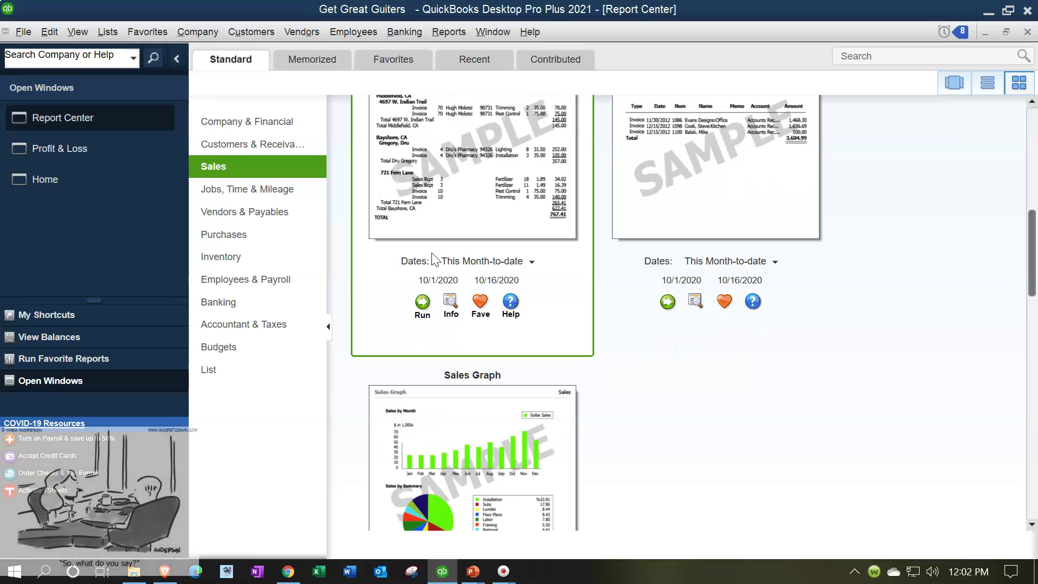
scroll(433, 254, down, 4)
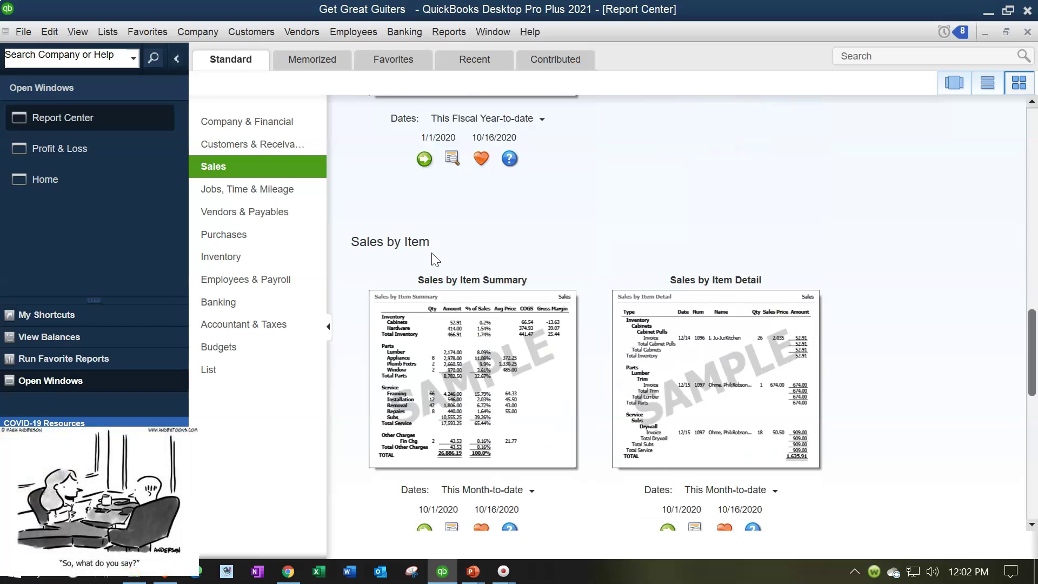
scroll(432, 254, up, 20)
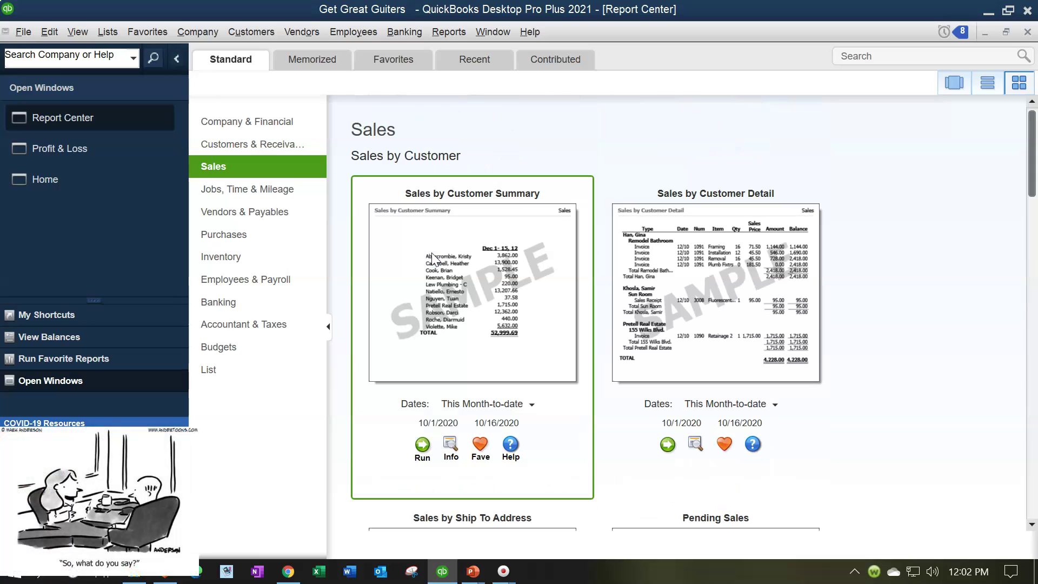
scroll(432, 258, down, 10)
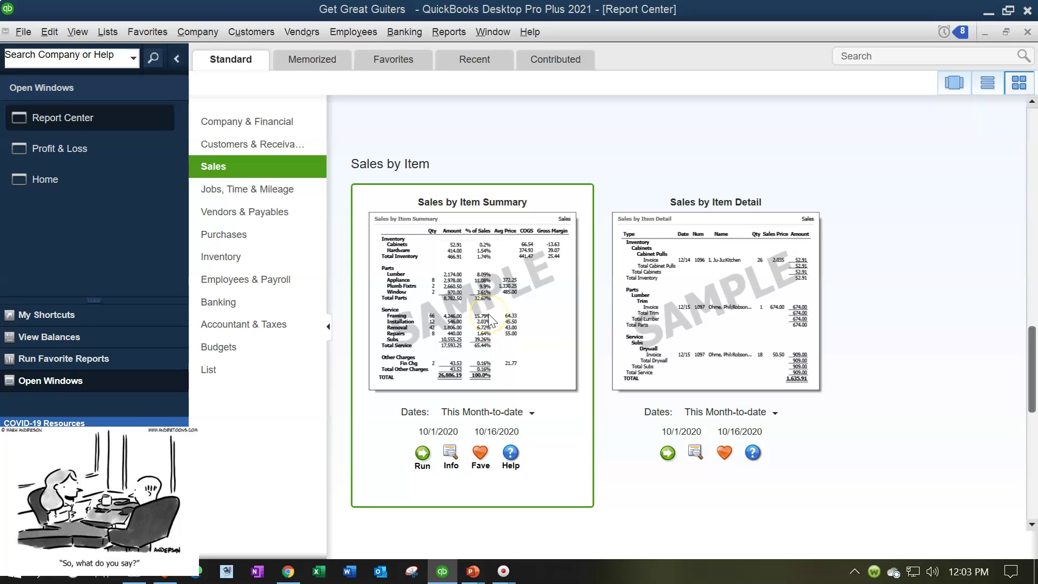
click(422, 453)
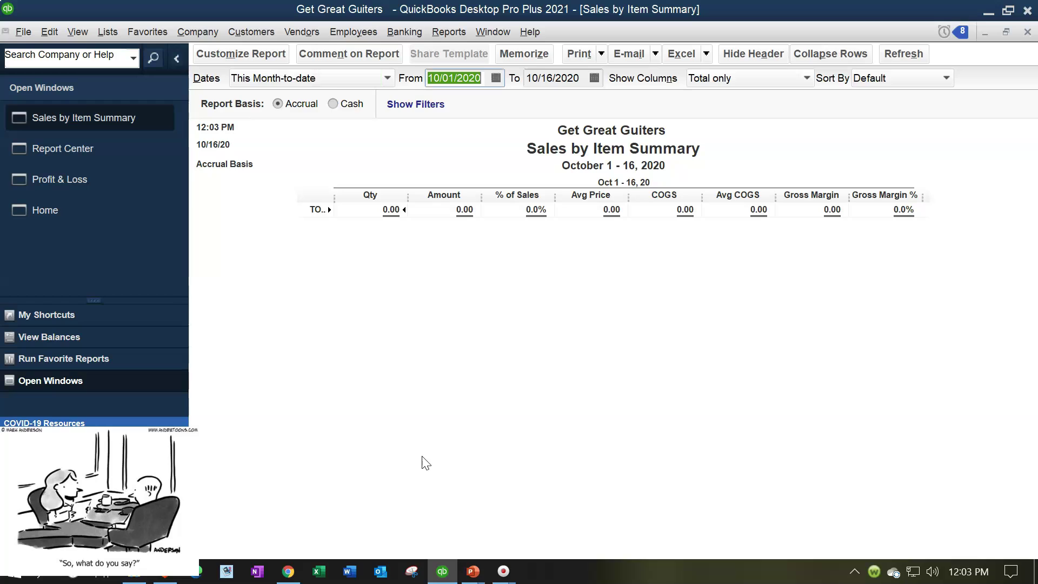
Date the Sales by Item Summary 01/01/2021–02/28/2021 (total 56,144.00), then return to Profit & Loss.
text(010121)
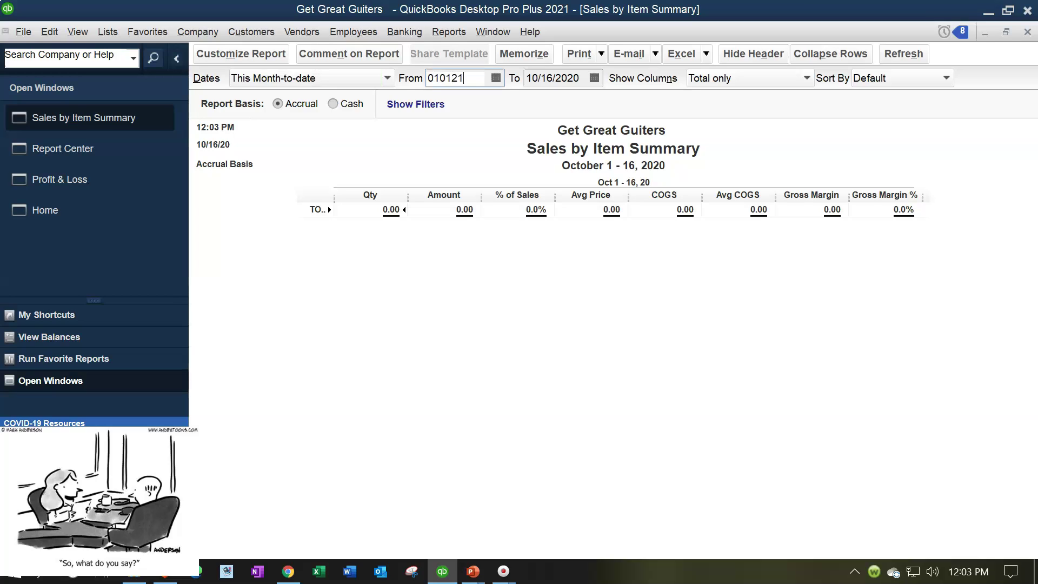
key(Tab)
text(01)
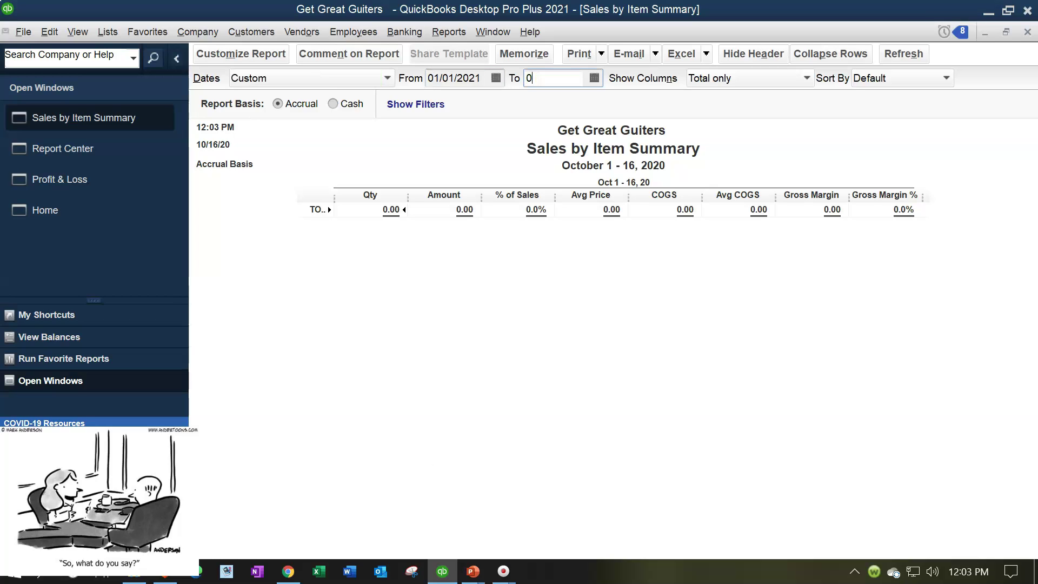
text(22821)
key(Tab)
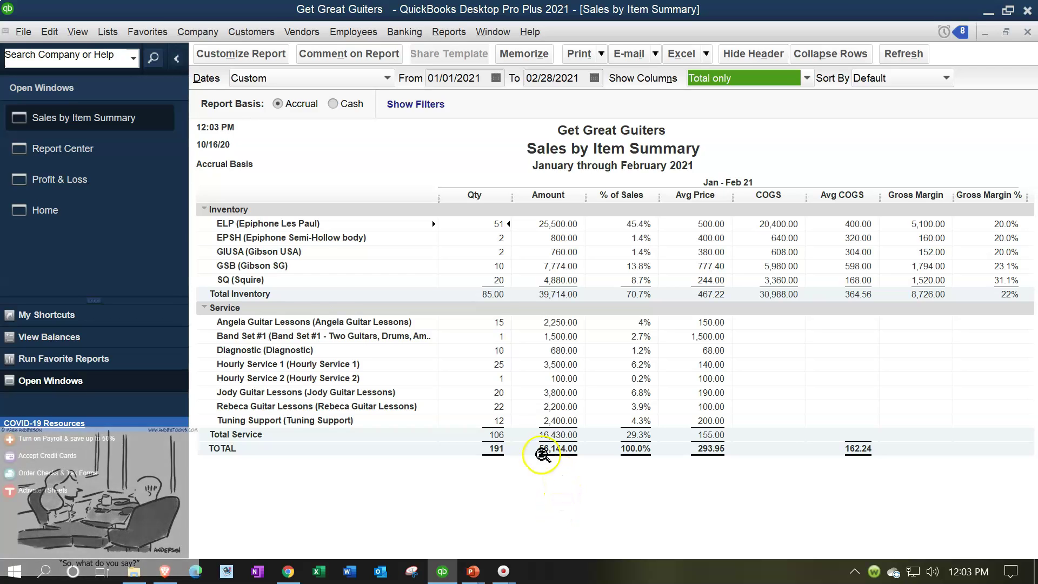
click(110, 173)
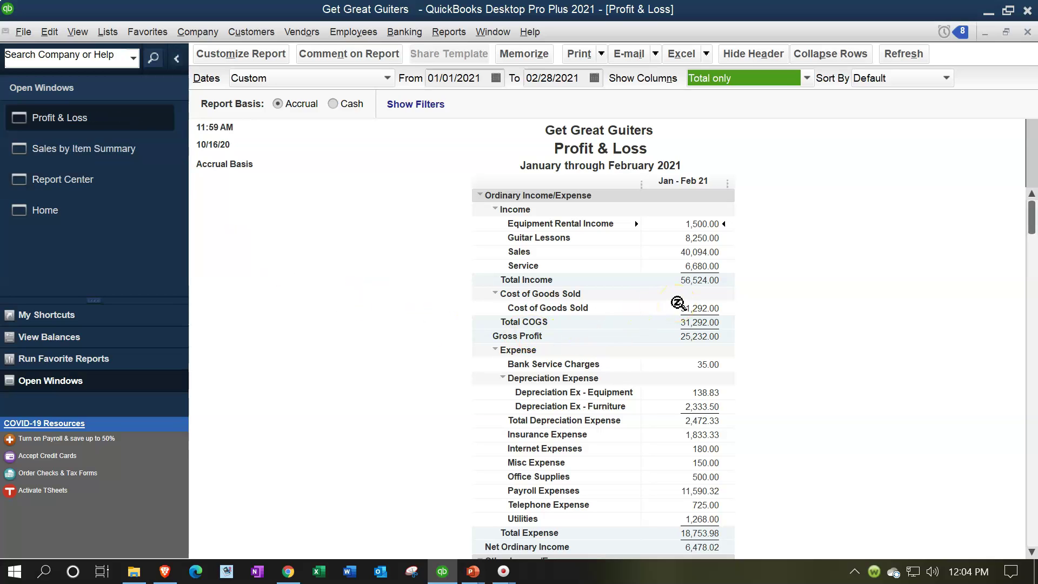
In Calculator, subtract the 56,144 sales total from 56,524 total income, giving 380.
key(XF86Calculator)
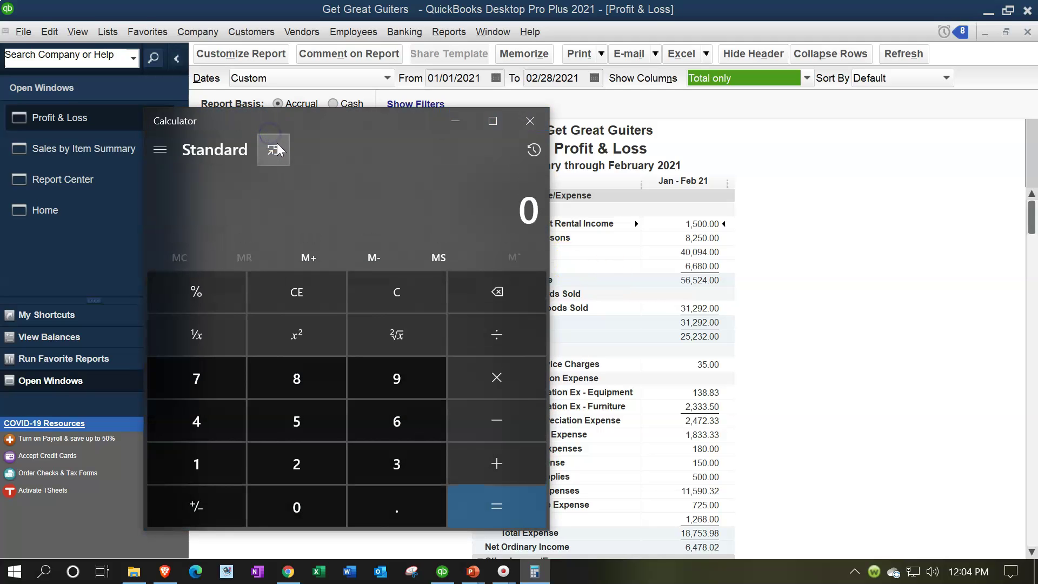
click(273, 143)
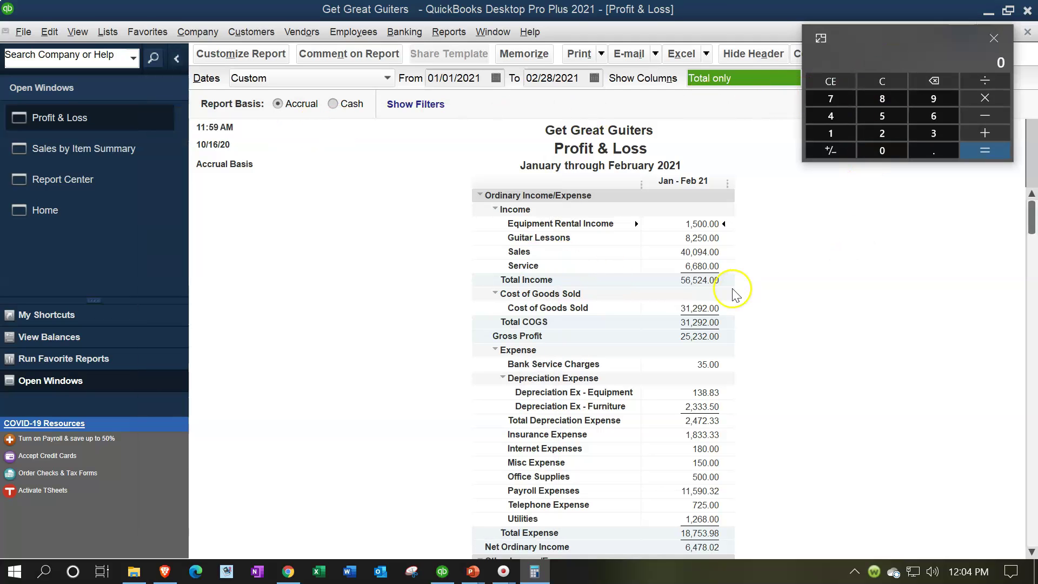
text(56,524)
key(minus)
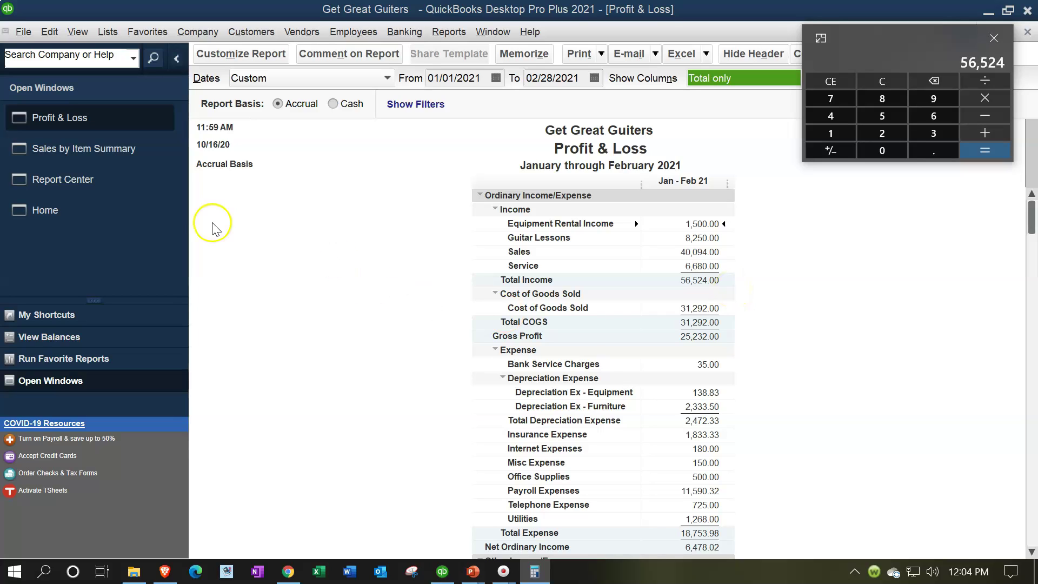
click(102, 154)
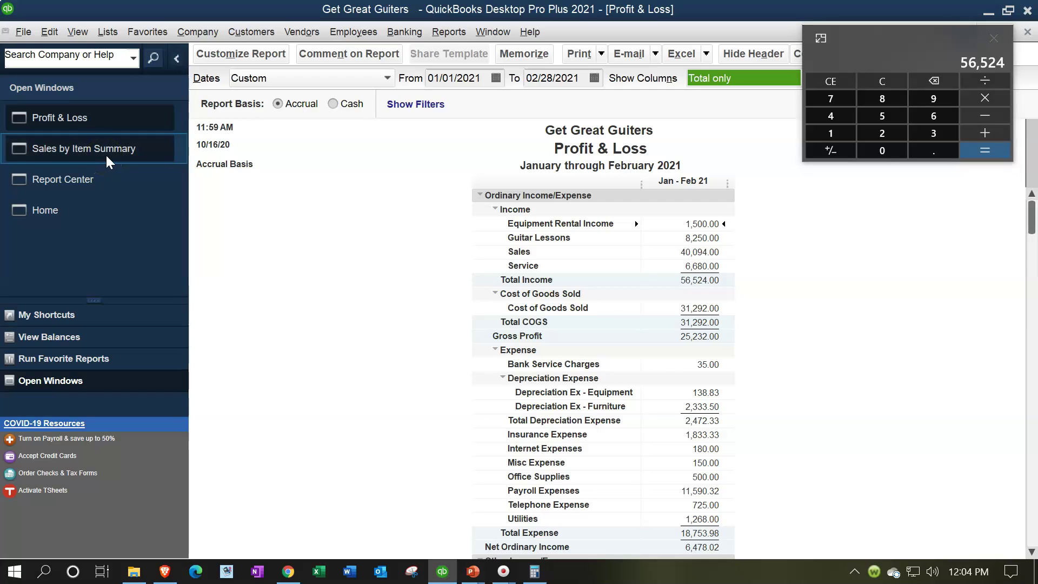
click(110, 155)
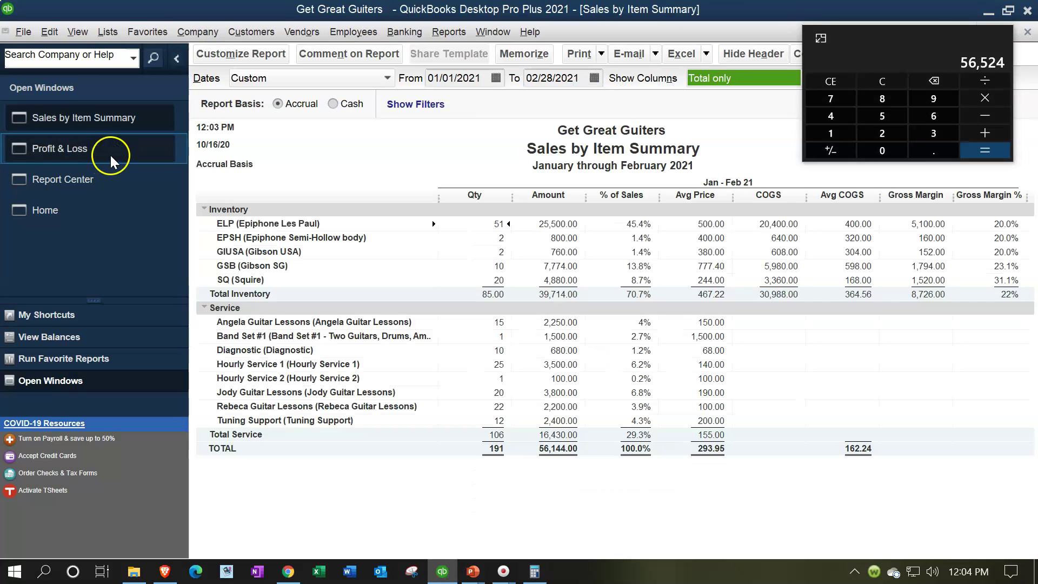
click(982, 116)
text(56)
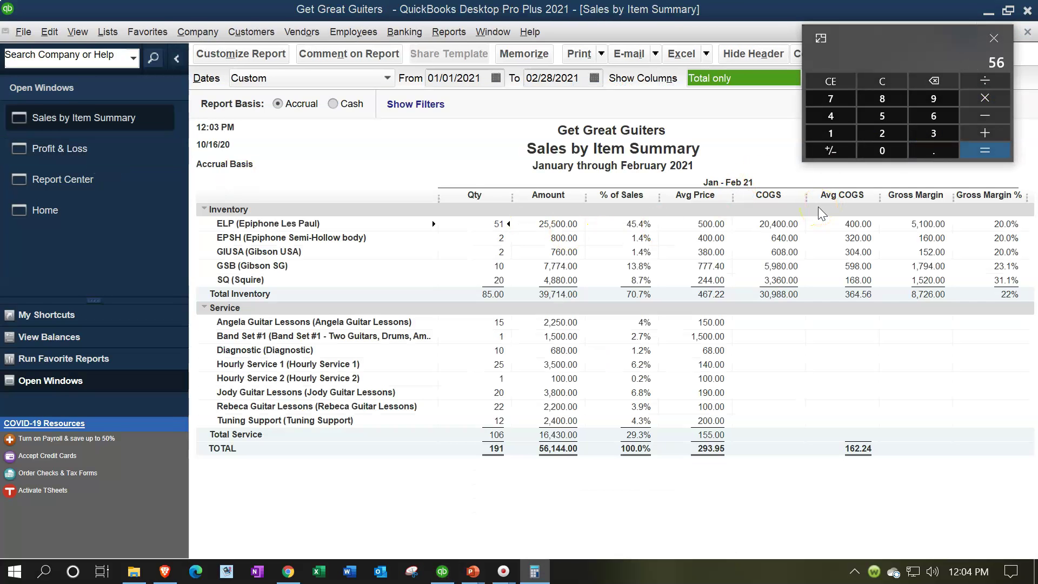
text(144)
key(Return)
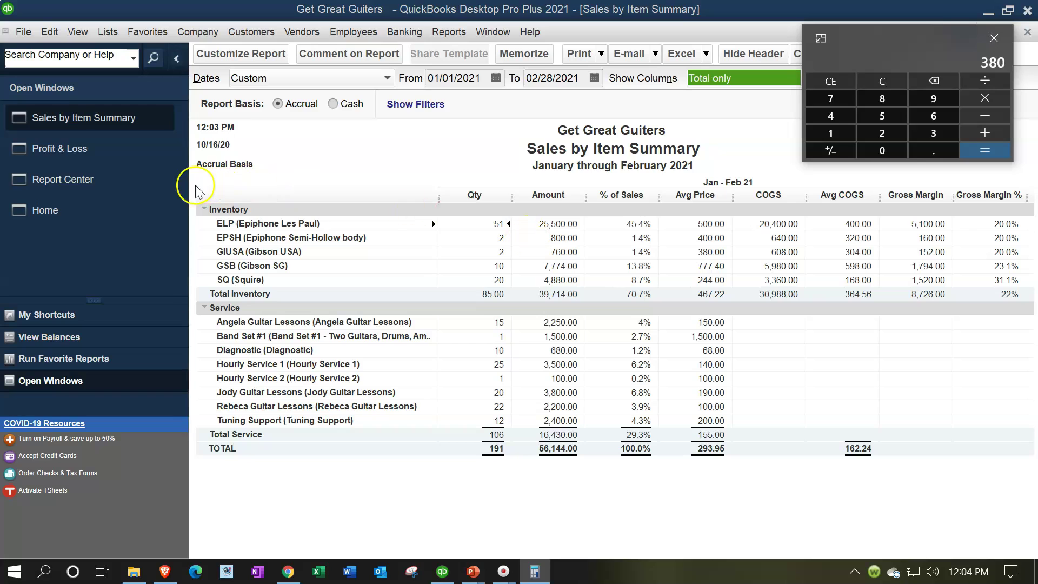
click(103, 160)
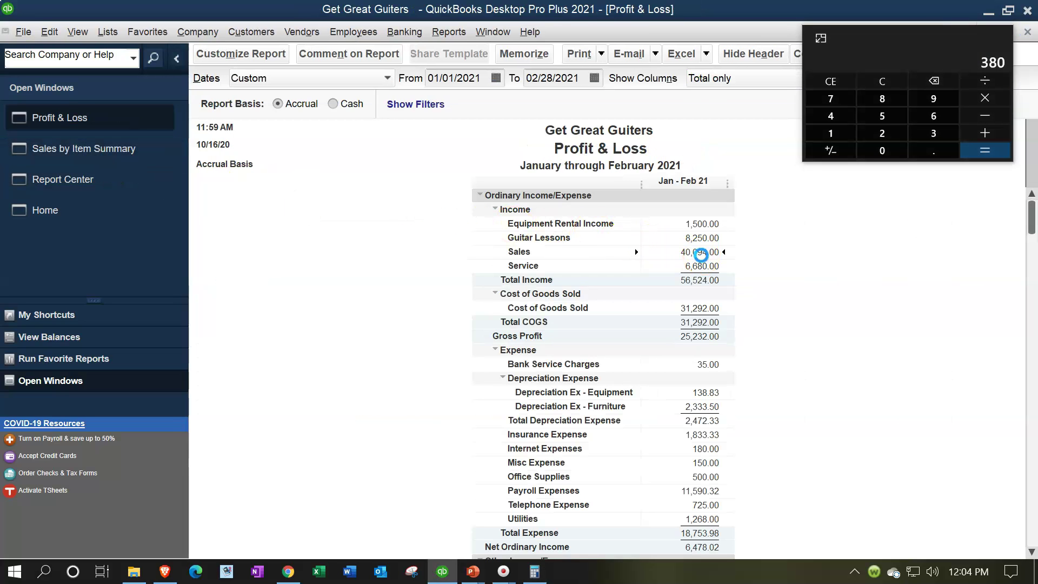
Drill into the 40,094.00 Sales amount to find the 380 General Journal entry, then close both windows.
double_click(700, 253)
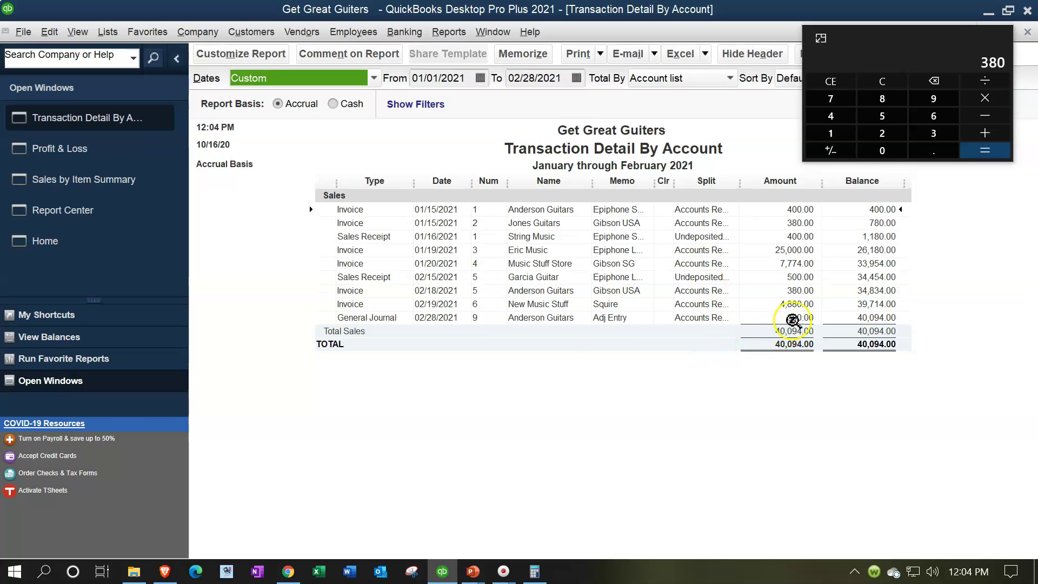
click(774, 334)
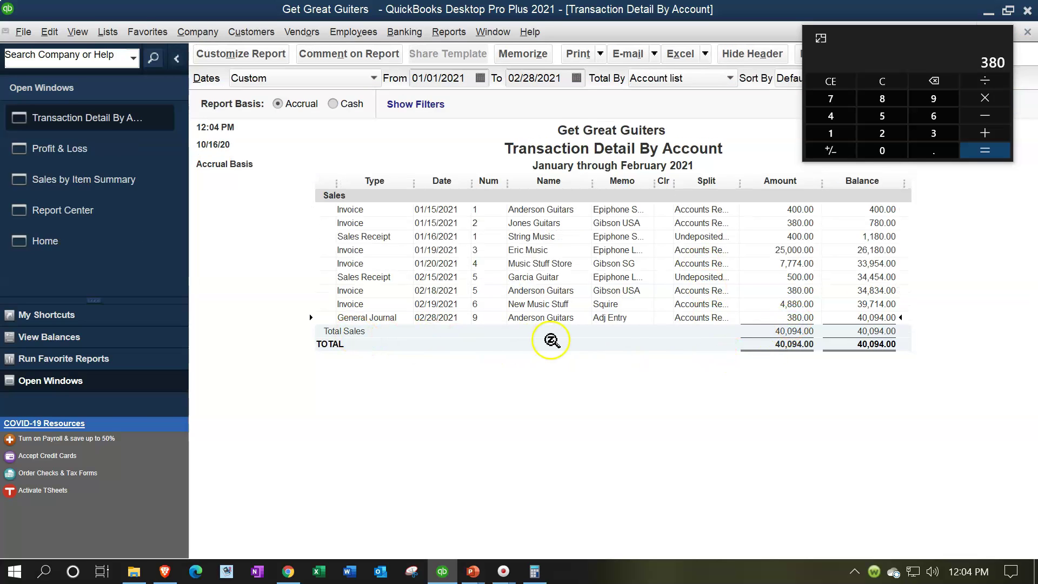
click(997, 33)
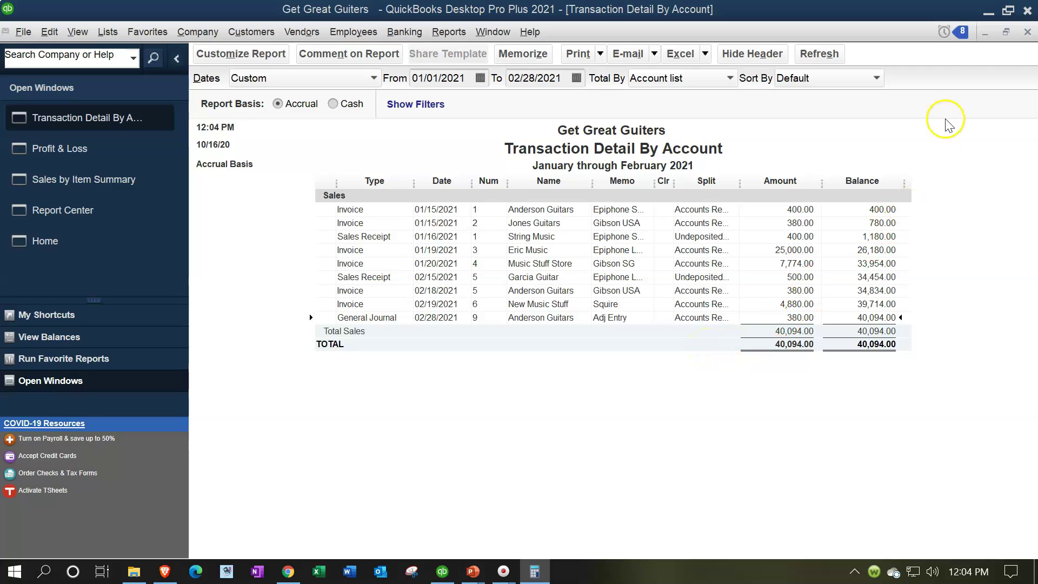
click(1028, 32)
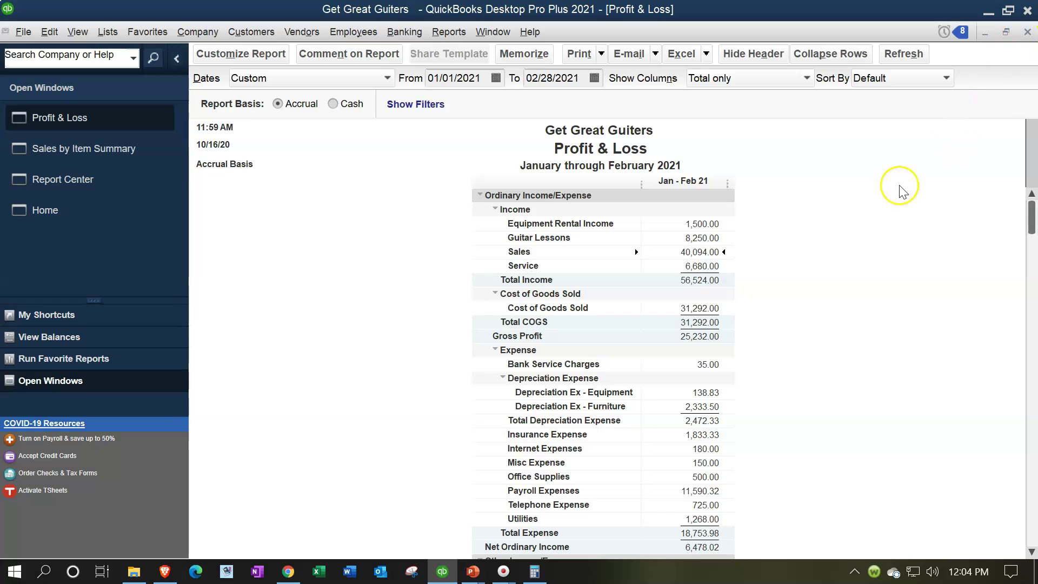
Bring the Jan–Feb 2021 Sales by Item Summary, totalling 56,144.00, back to the front.
click(751, 280)
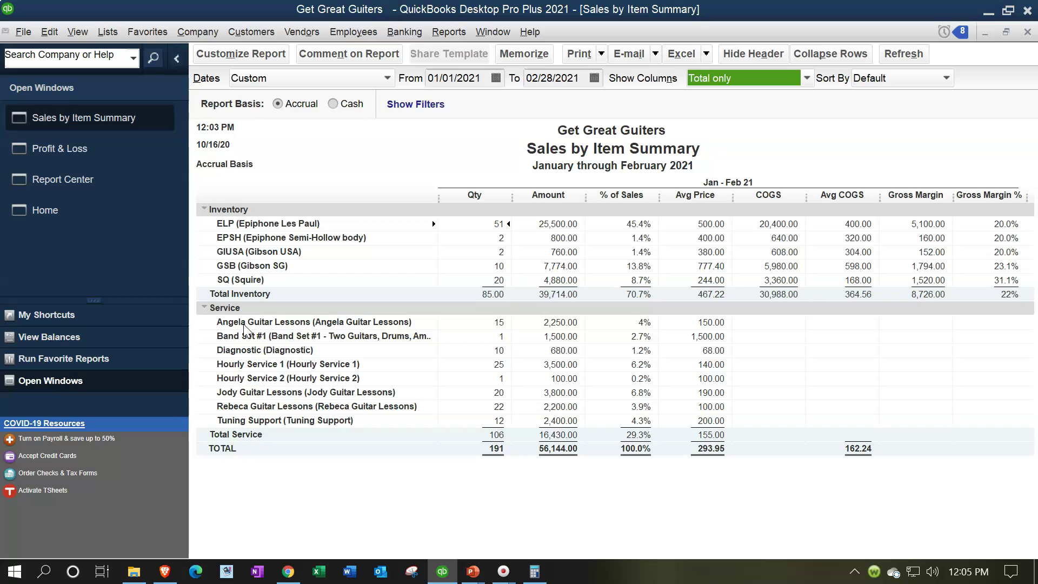
Check items in the Item List with a widened Name column, then collapse Service to 16,430.00.
click(108, 33)
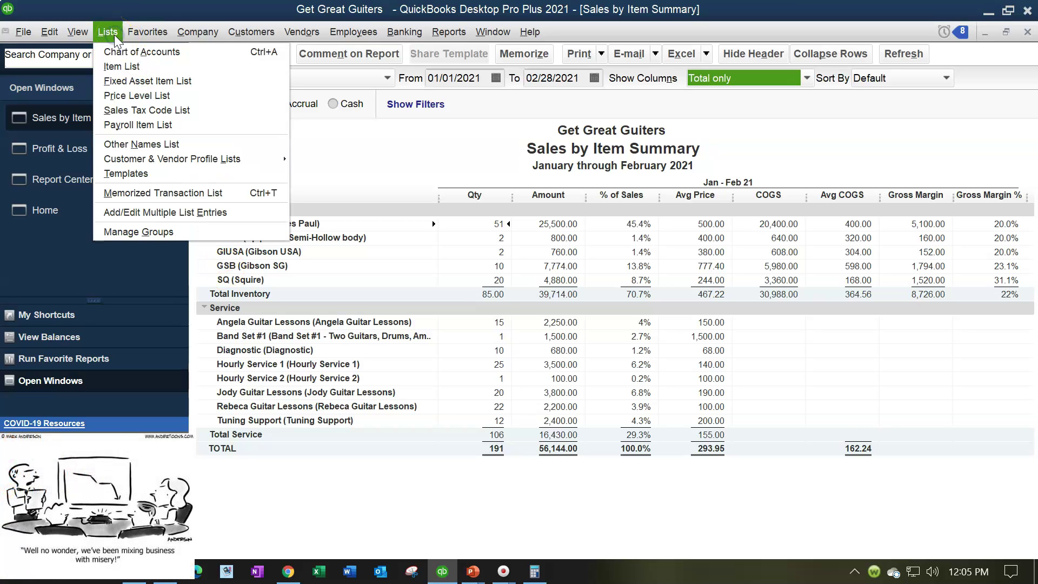
click(131, 65)
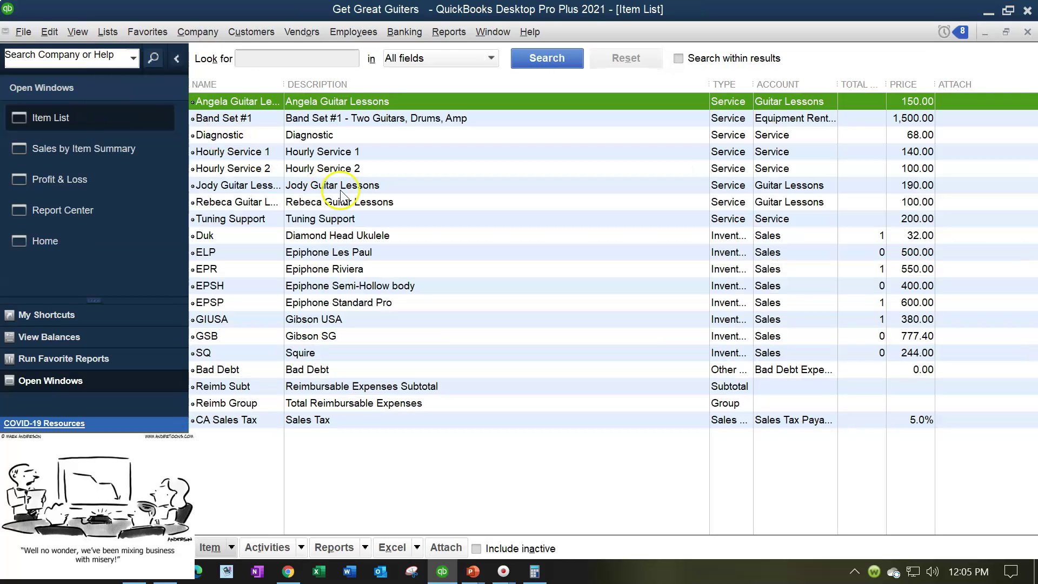
drag(284, 85, 320, 93)
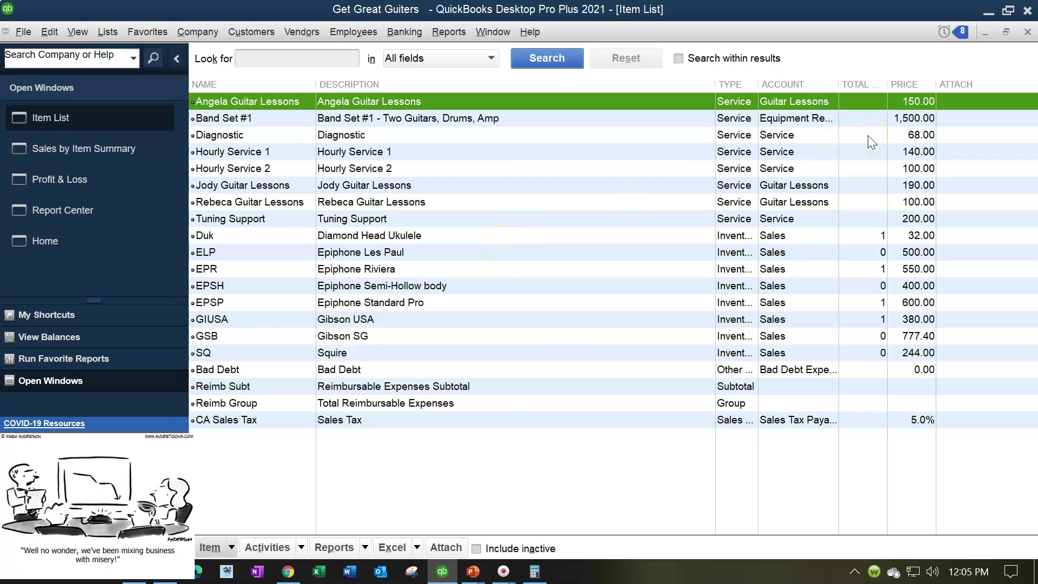
click(1027, 32)
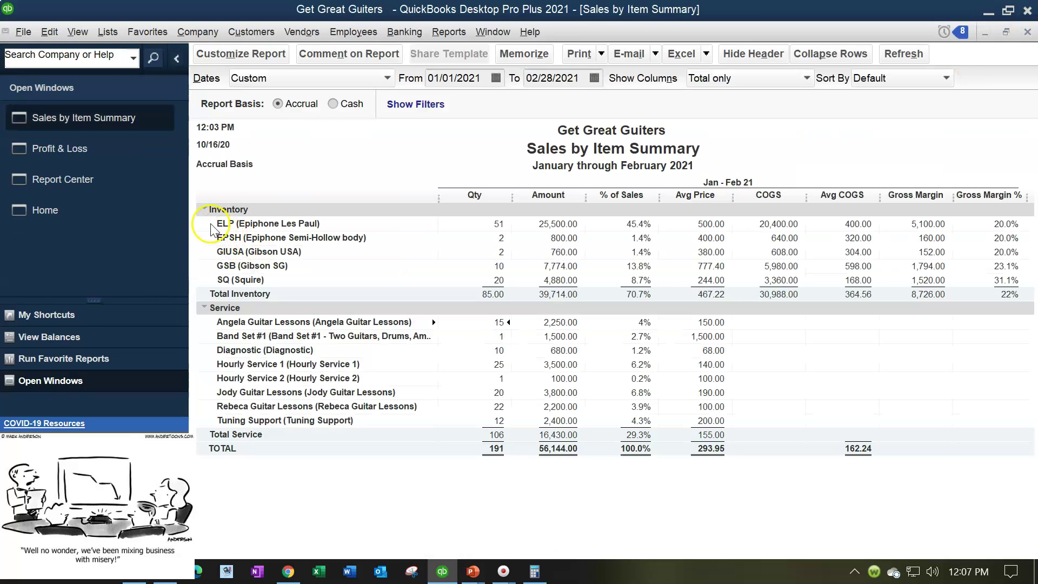
click(205, 307)
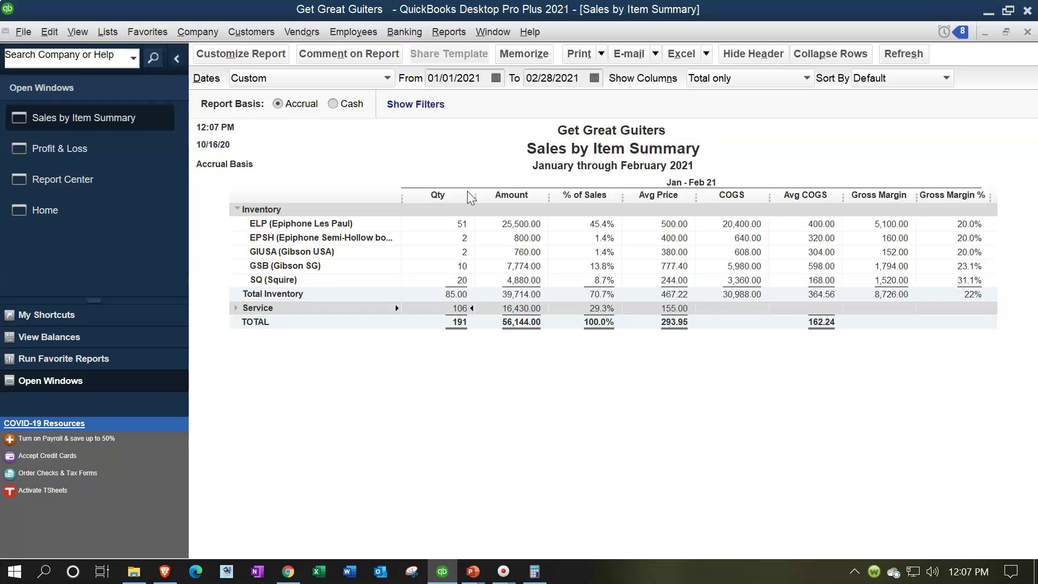
Expand the Service group to show its eight items totalling 16,430.00, and reopen Calculator.
drag(469, 192, 526, 292)
drag(526, 292, 564, 311)
click(234, 309)
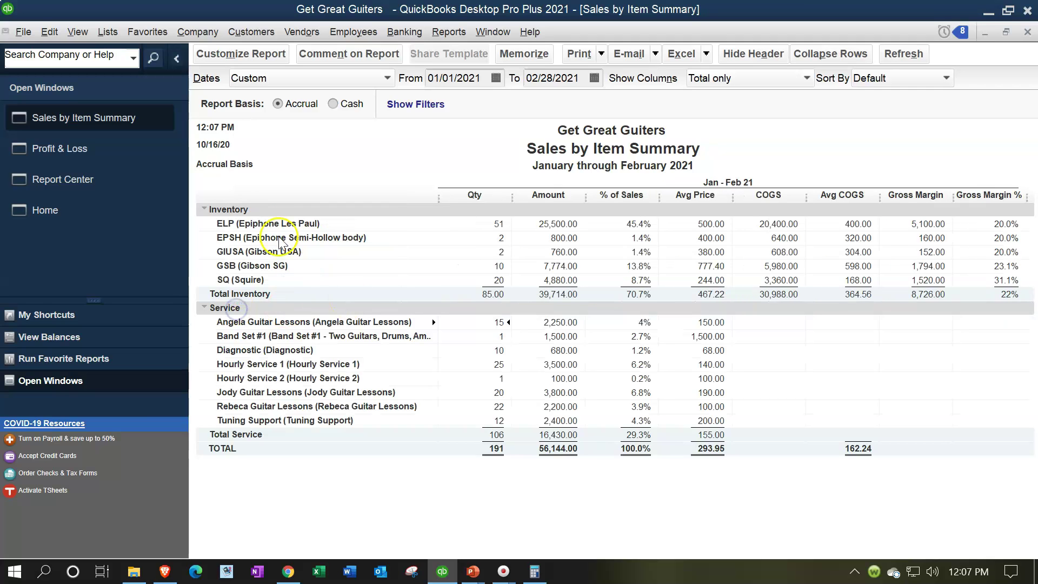
key(XF86Calculator)
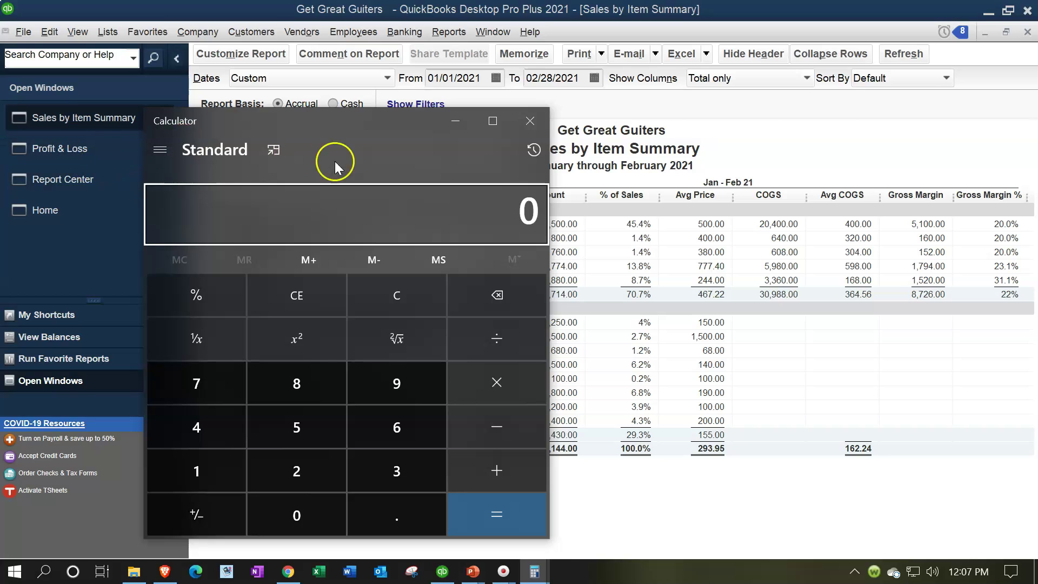
Use a keep-on-top Calculator to divide 25,500 by 56,144, confirming ELP's 45.4% share.
click(289, 147)
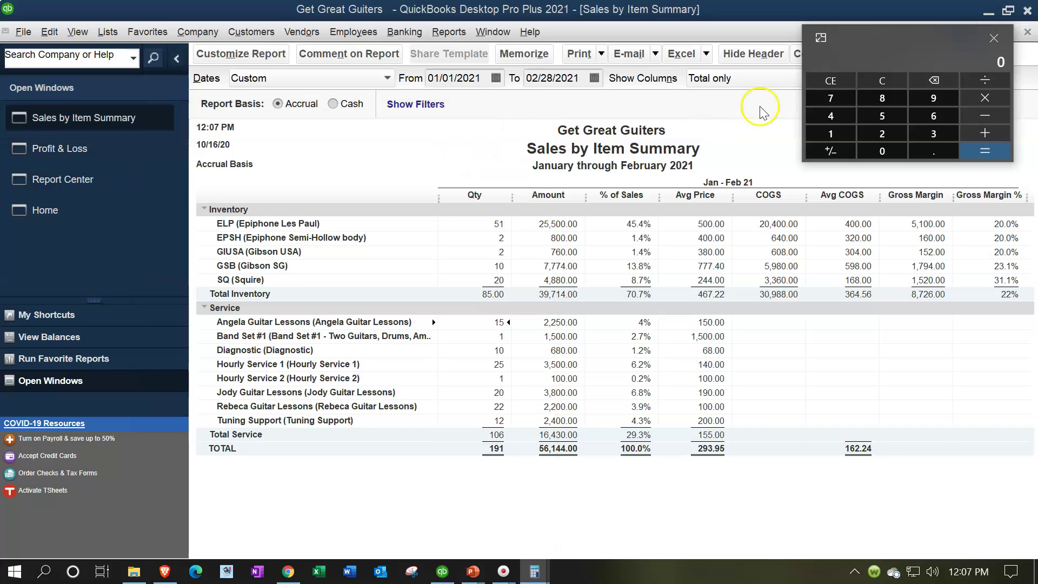
drag(865, 34, 698, 232)
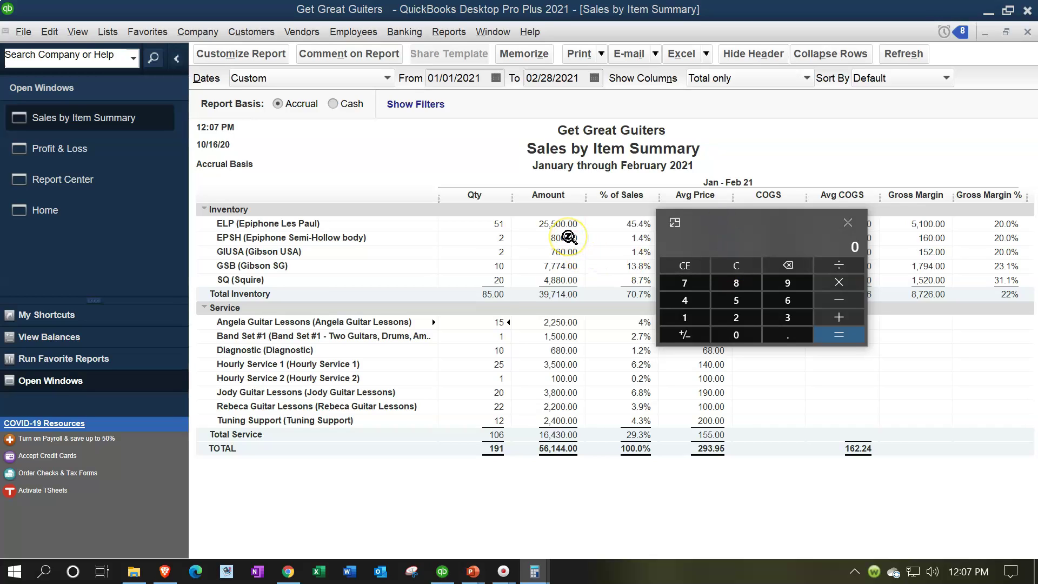
text(25500/56144)
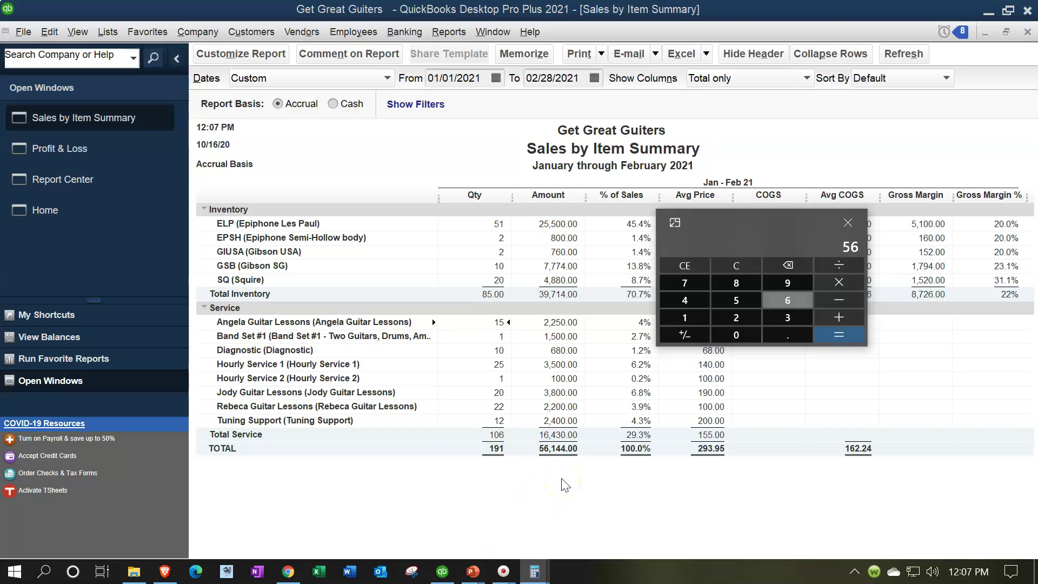
key(Return)
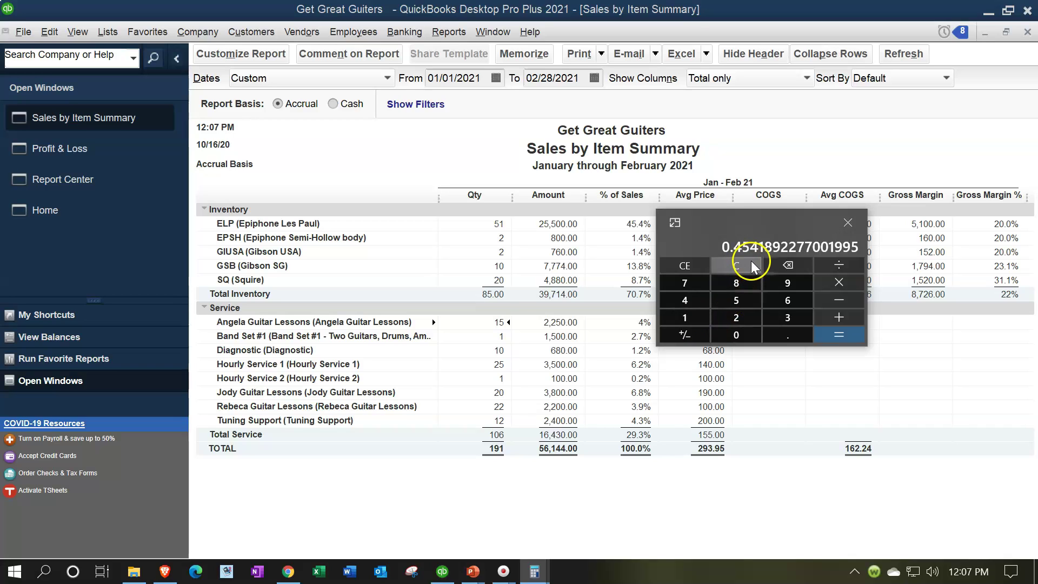
click(848, 223)
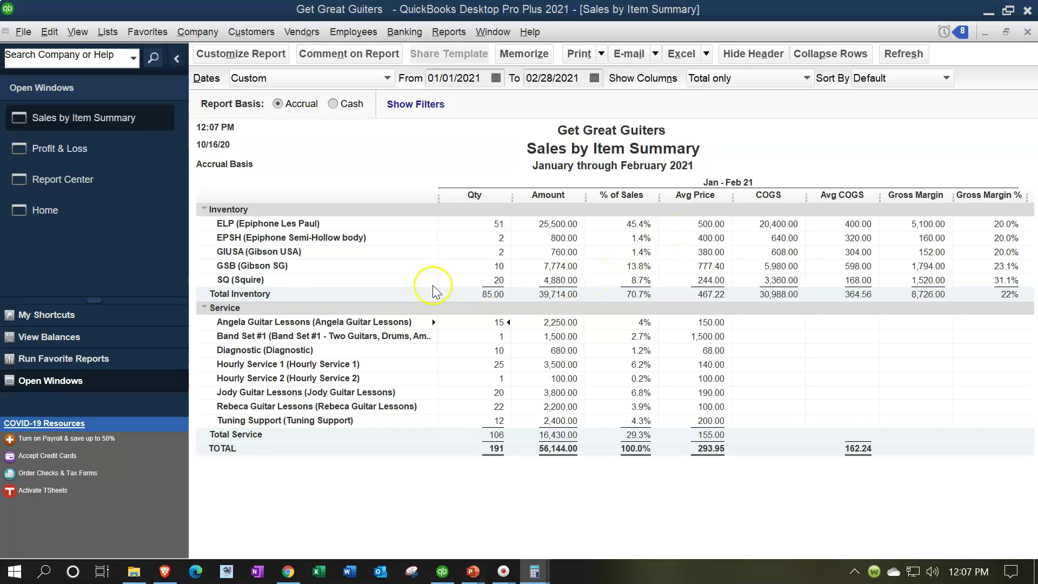
Collapse Service to a single 16,430.00 line, look up ELP in the Item List, and return.
click(206, 307)
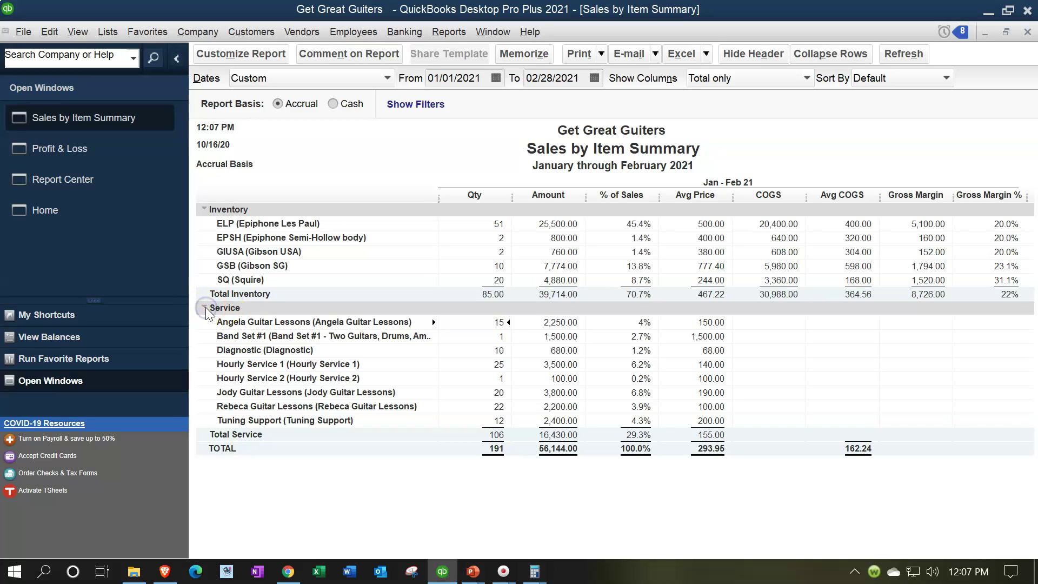
click(203, 307)
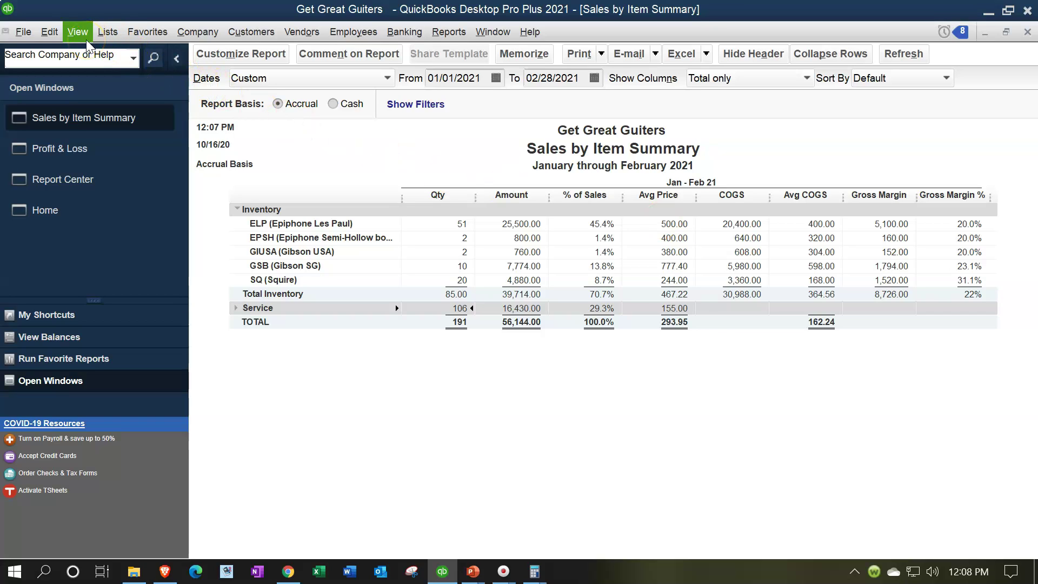
click(102, 37)
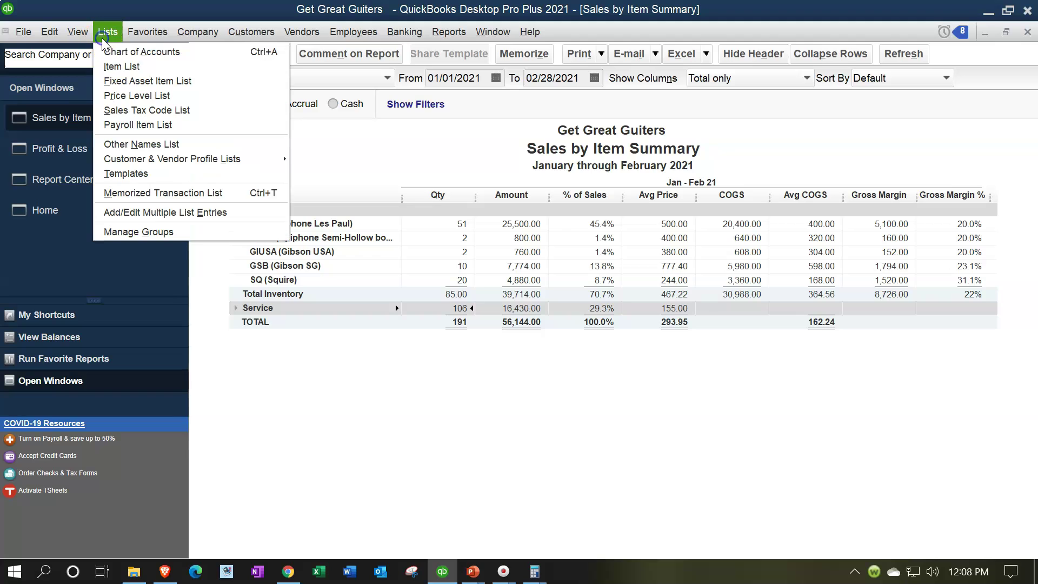
click(111, 66)
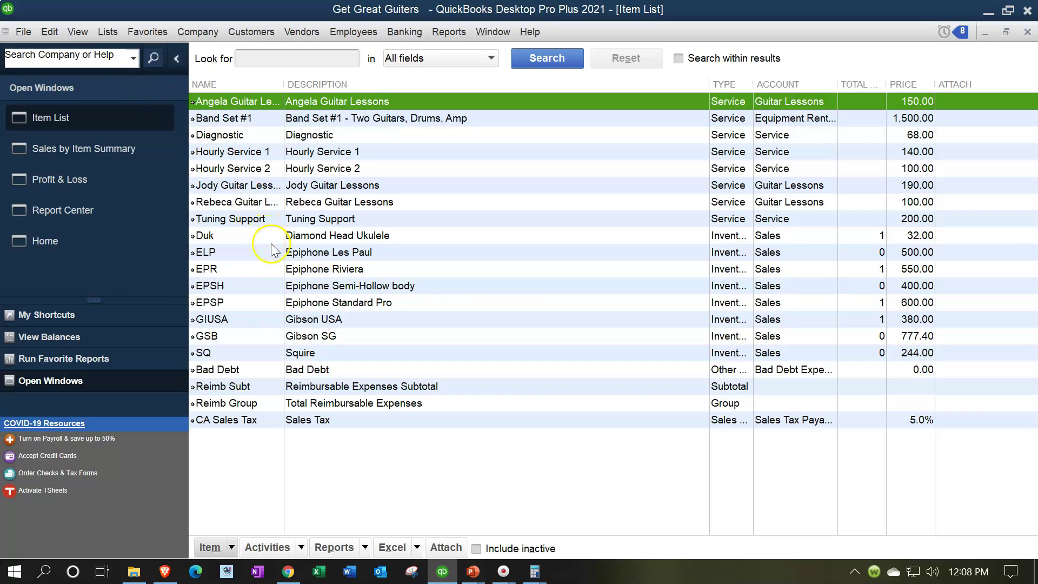
click(241, 254)
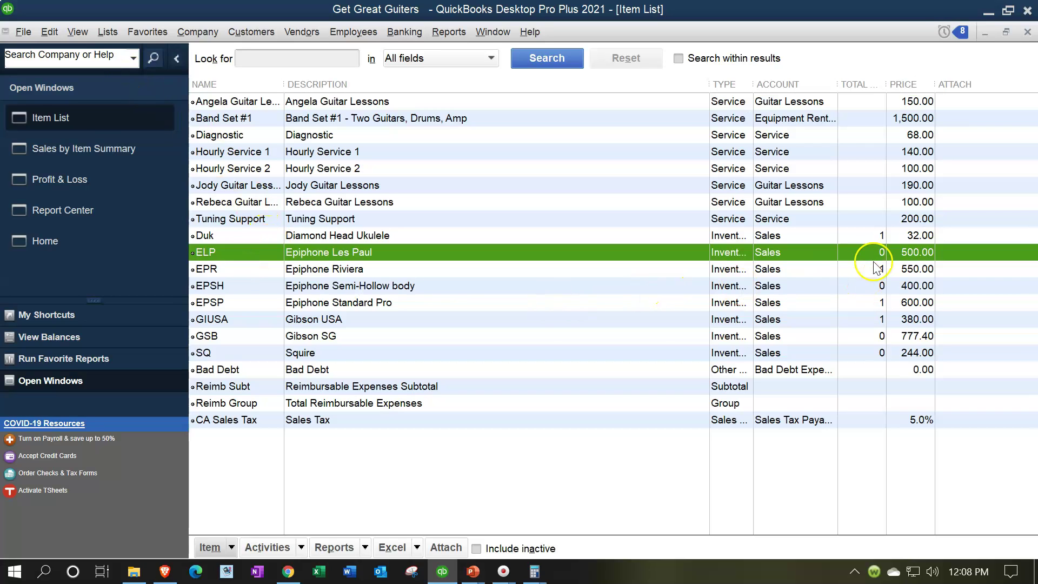
click(126, 154)
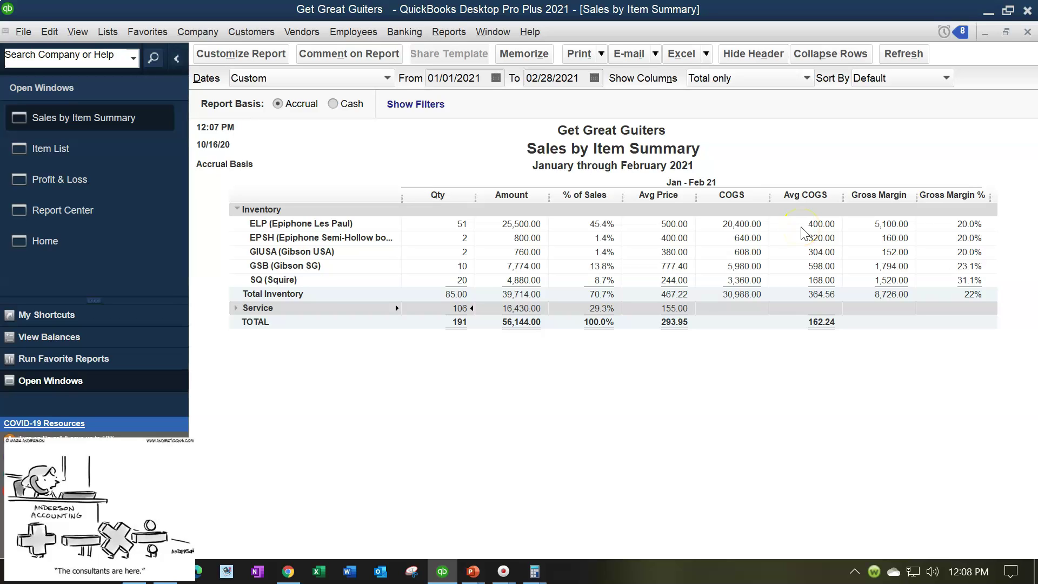
Open the ELP item's details from the Item List, then return to the Sales by Item Summary.
click(97, 150)
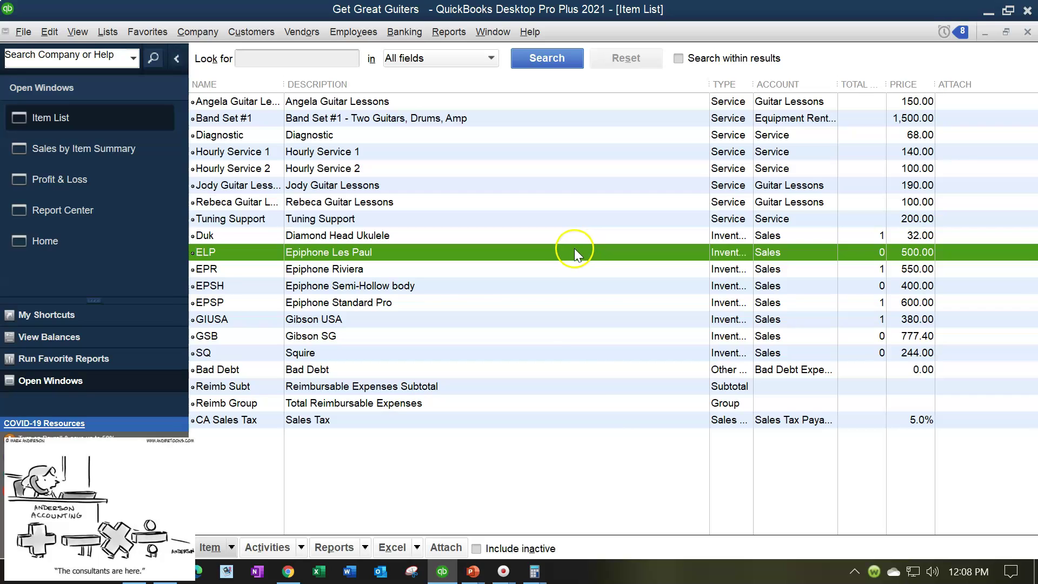
right_click(574, 248)
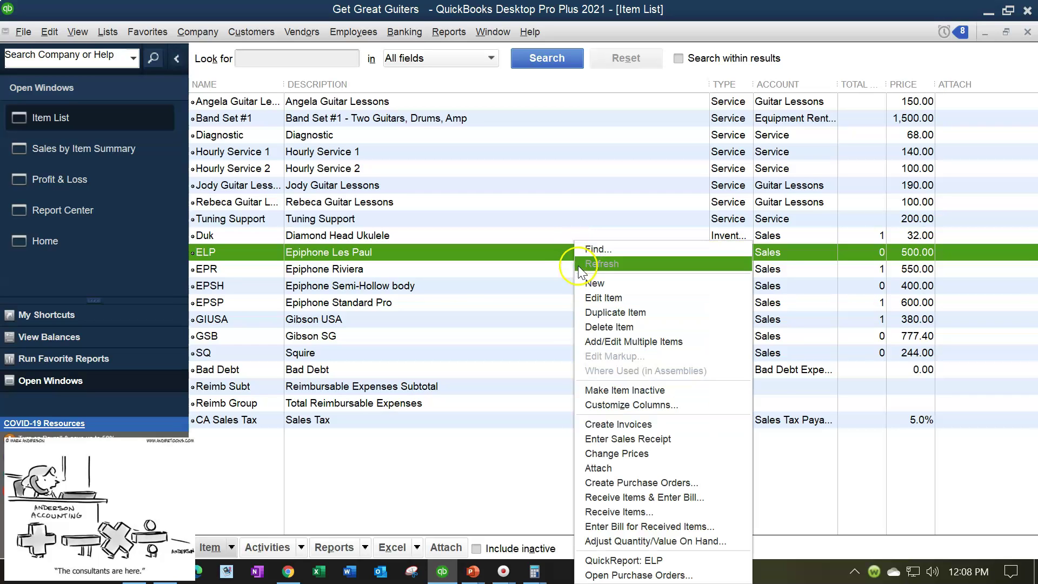
click(590, 297)
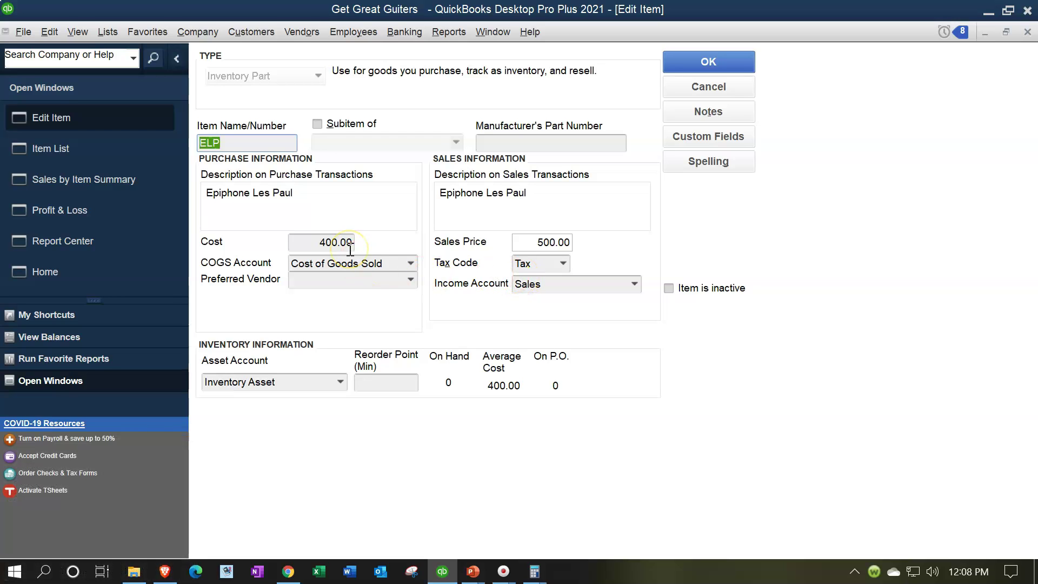
click(1027, 33)
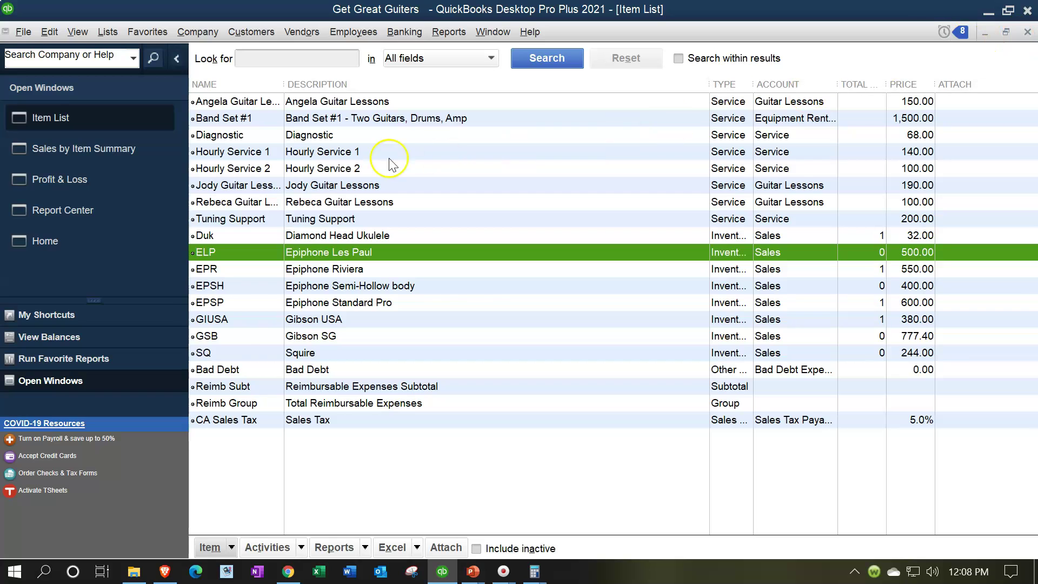
click(140, 154)
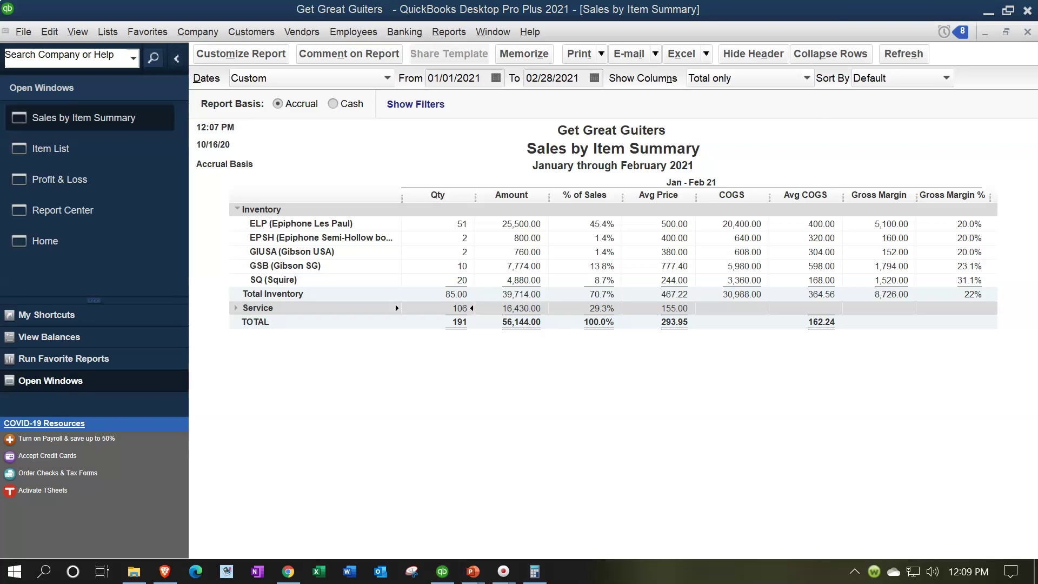
Compute 5,100 ÷ 25,500 in Calculator to confirm ELP's 0.2 (20%) gross margin.
click(534, 572)
drag(719, 8, 850, 254)
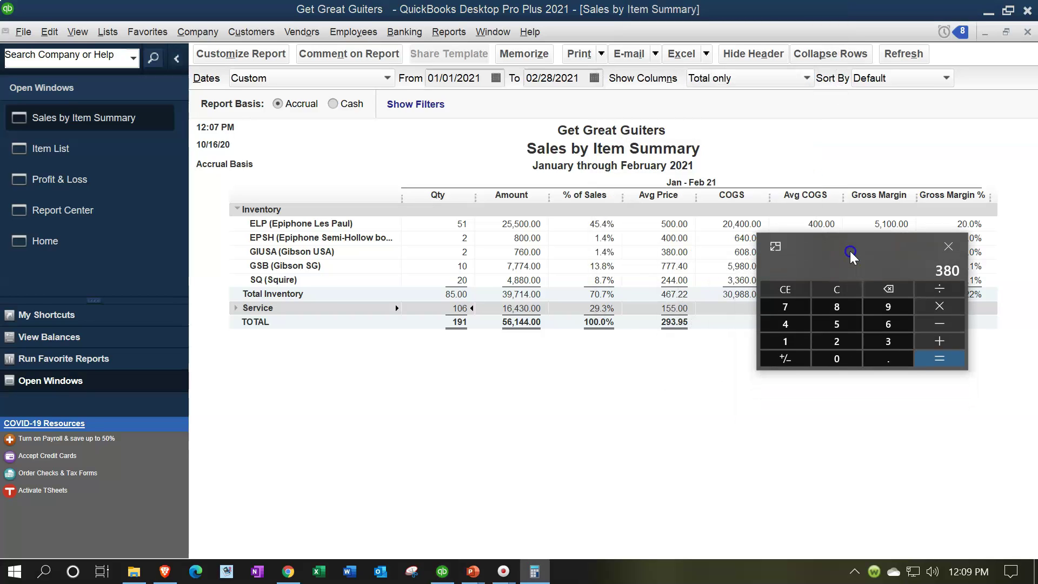
text(51)
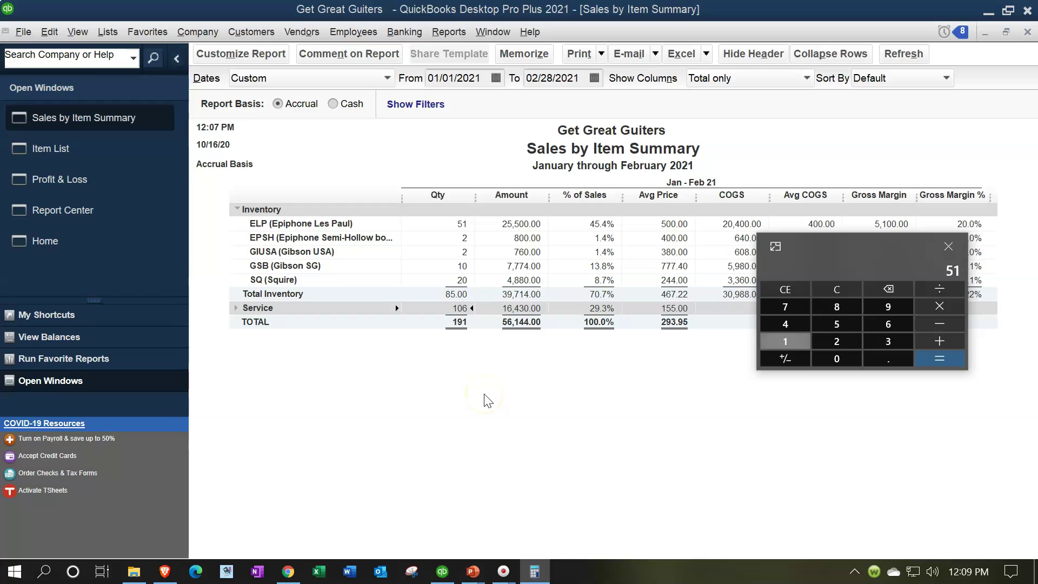
text(00/)
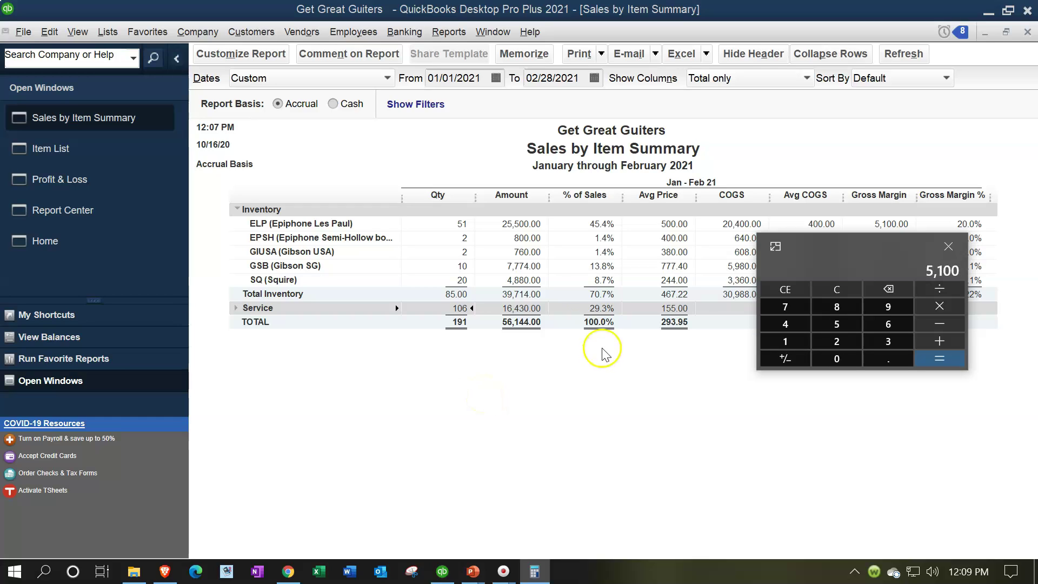
text(25500)
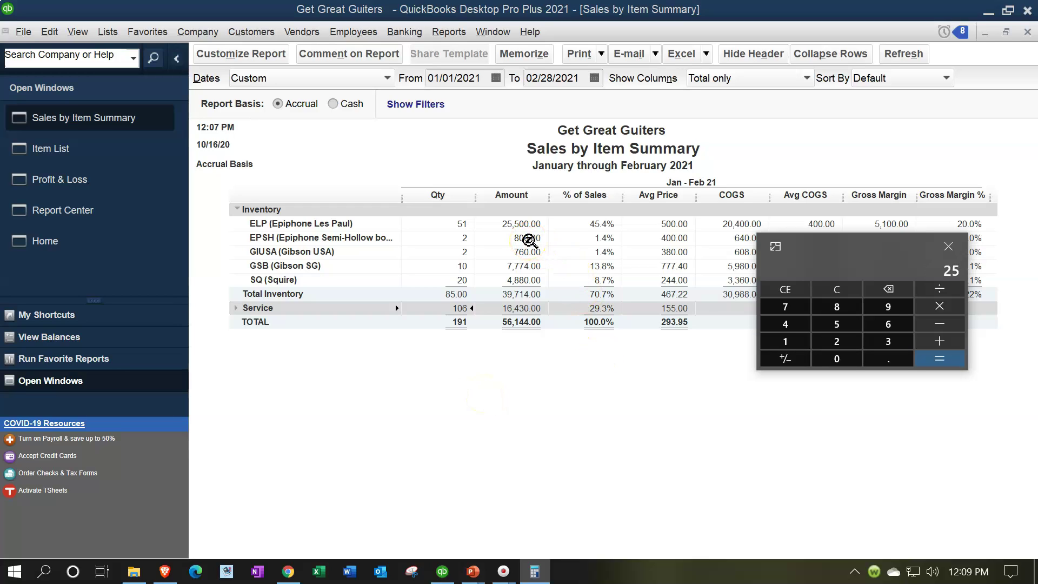
key(Return)
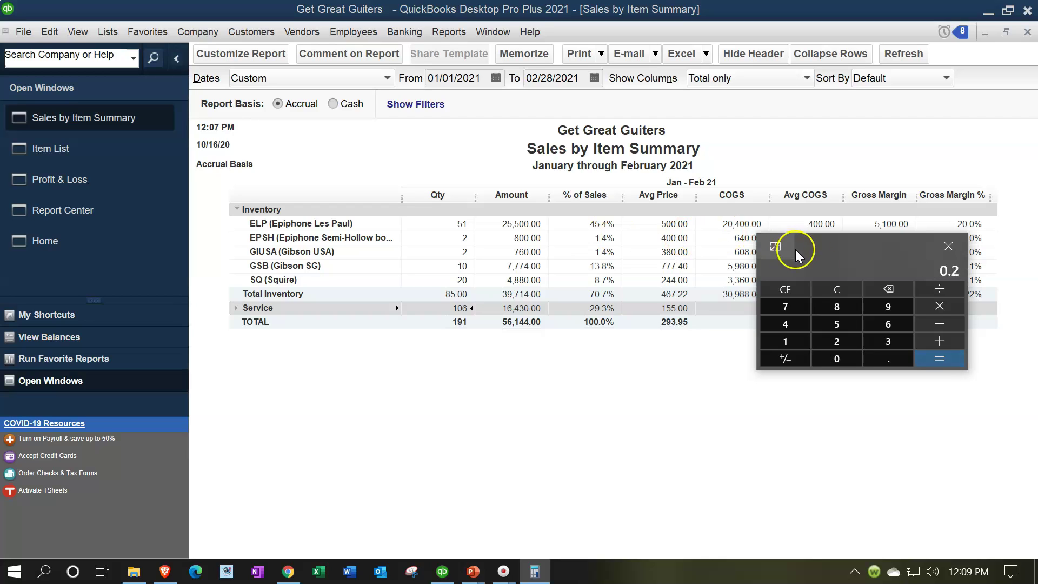
Place the calculator below Total Inventory, clear it, and enter the 30,988 inventory COGS total.
key(alt+F4)
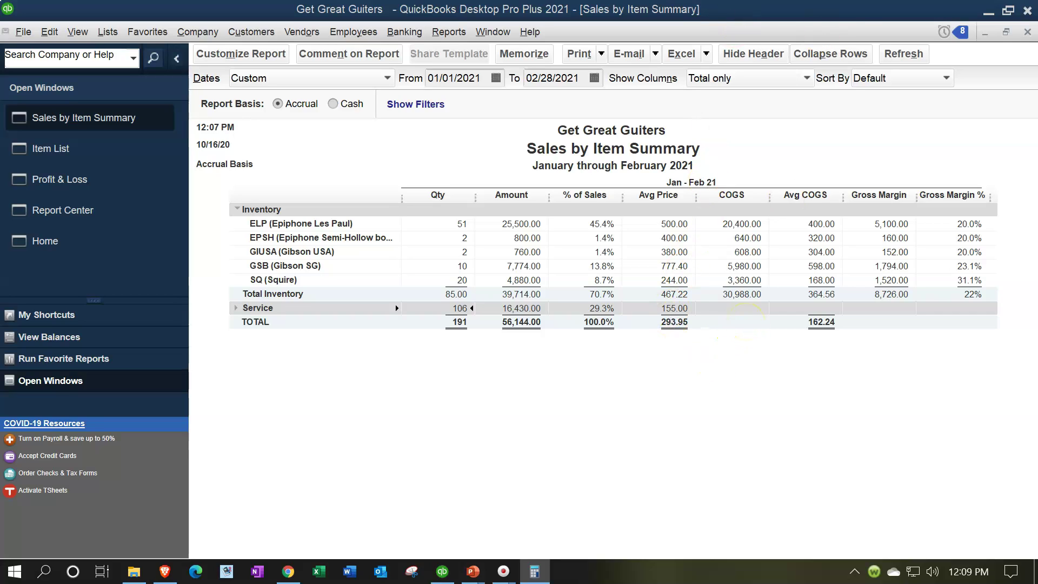
drag(703, 84, 718, 319)
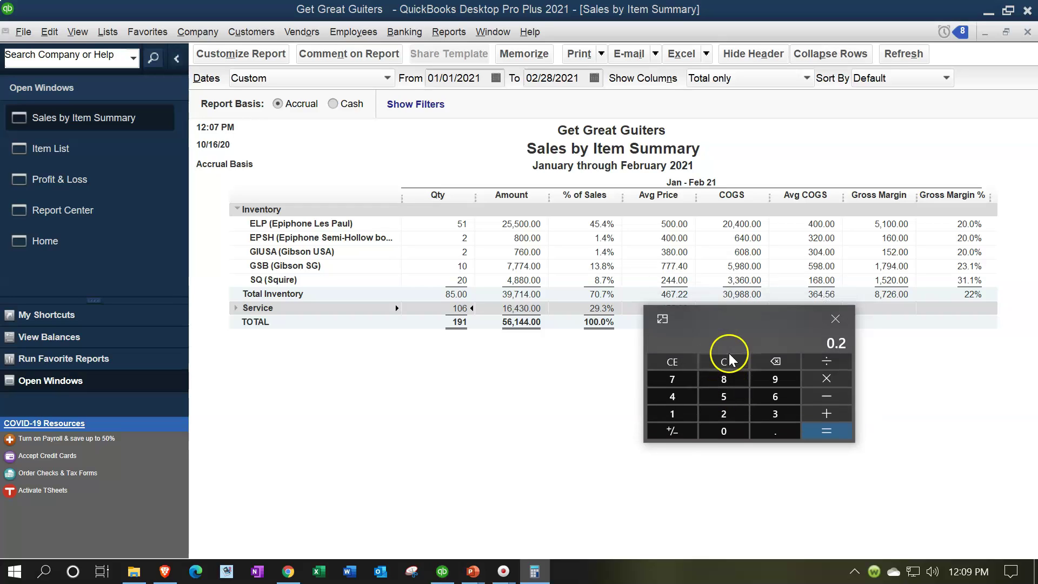
click(724, 360)
text(3)
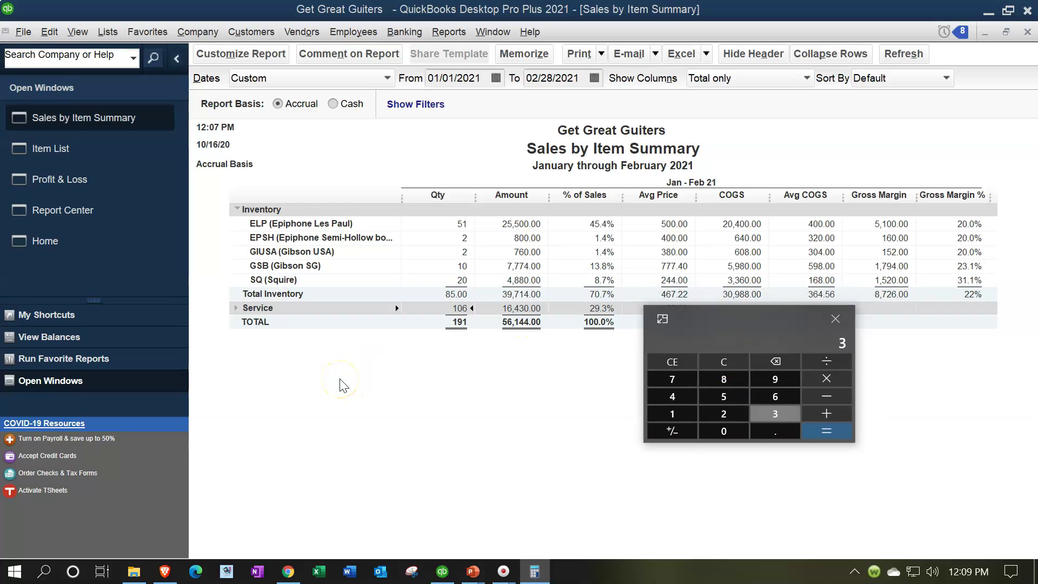
text(0,988)
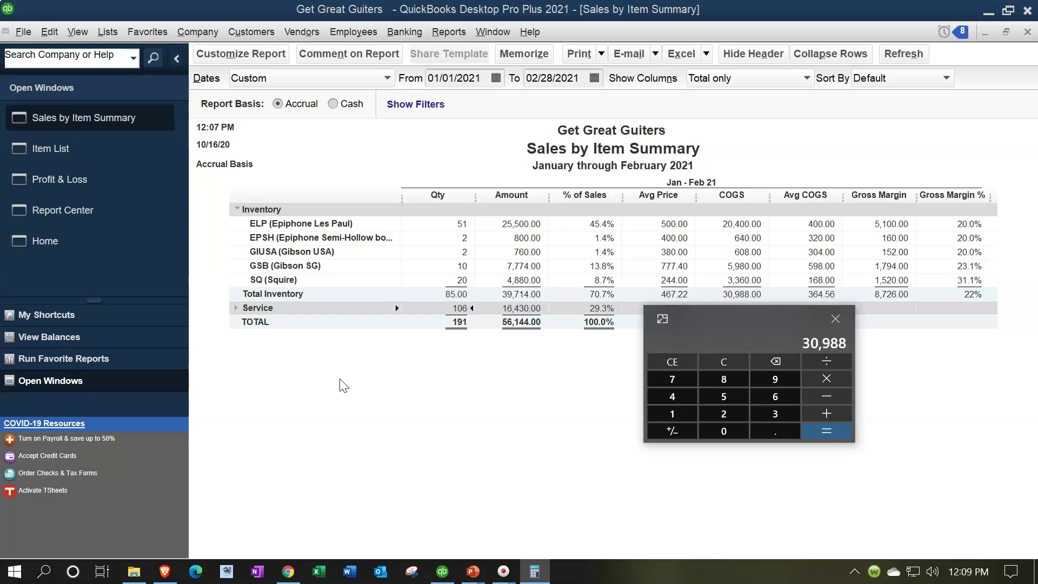
Show the Profit & Loss and subtract its 31,292 COGS from 30,988 to find the 304 gap.
click(111, 180)
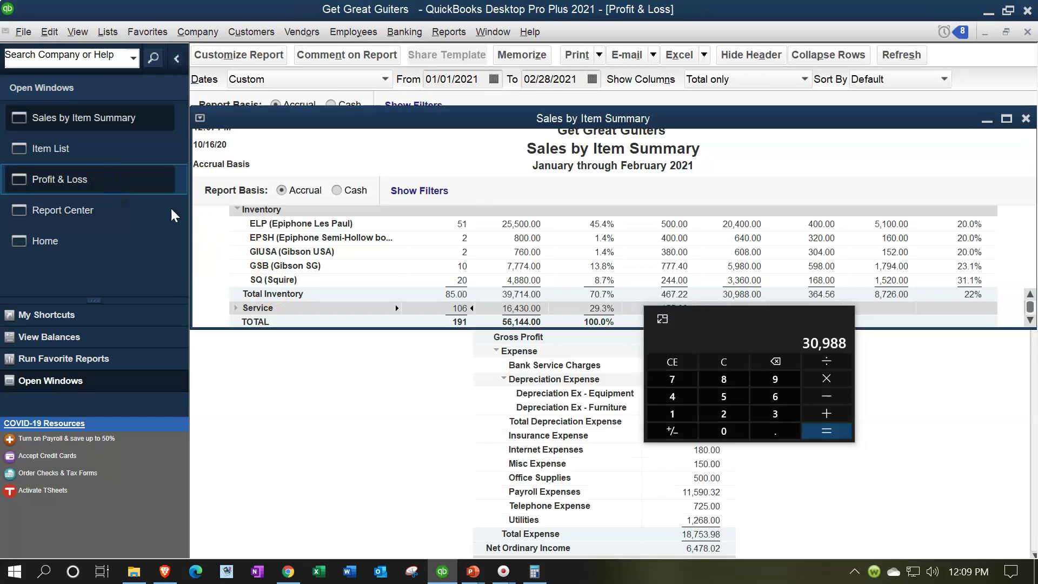
drag(710, 317, 700, 344)
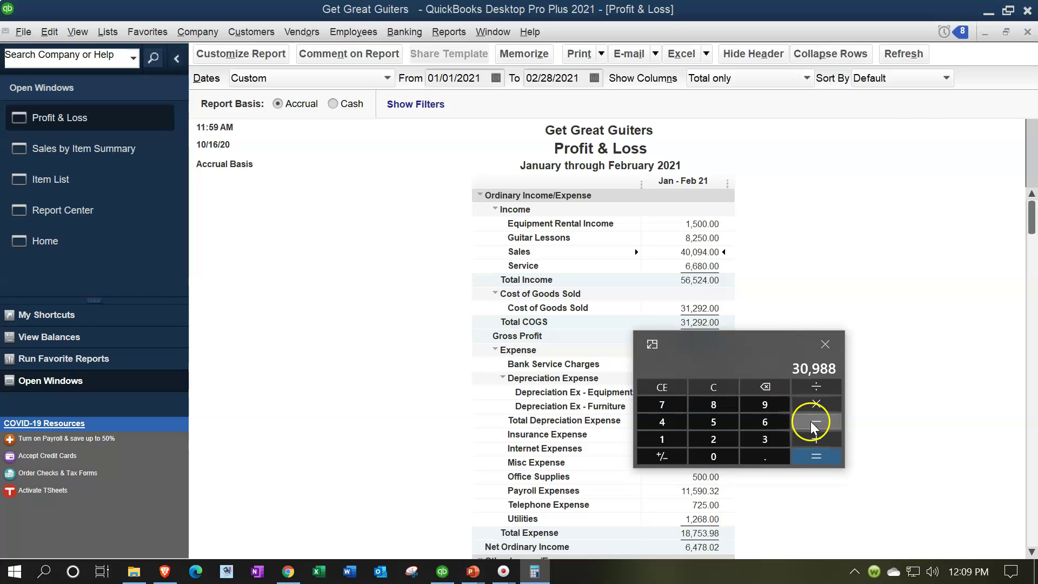
text(-31292)
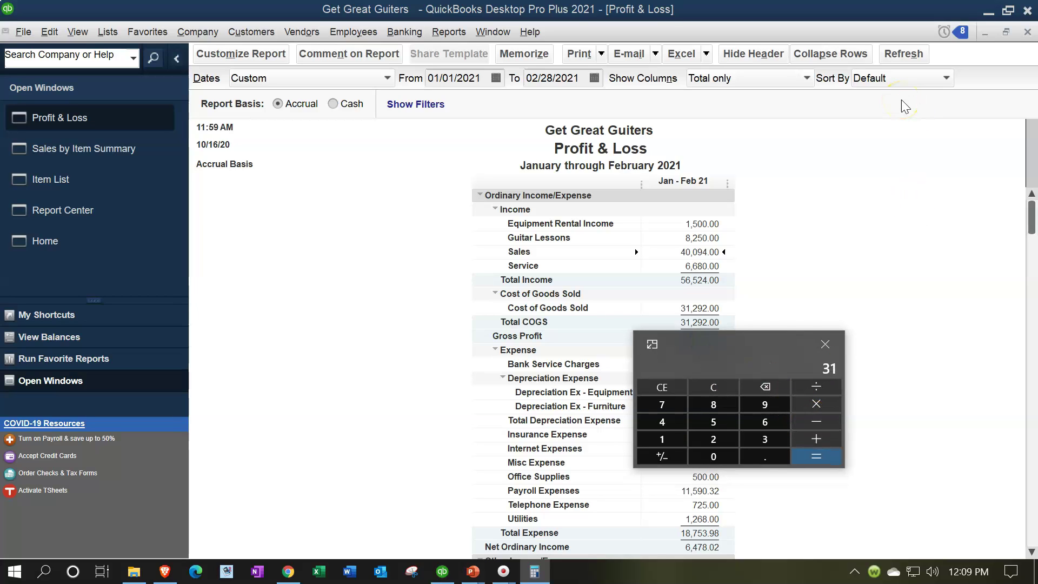
key(Return)
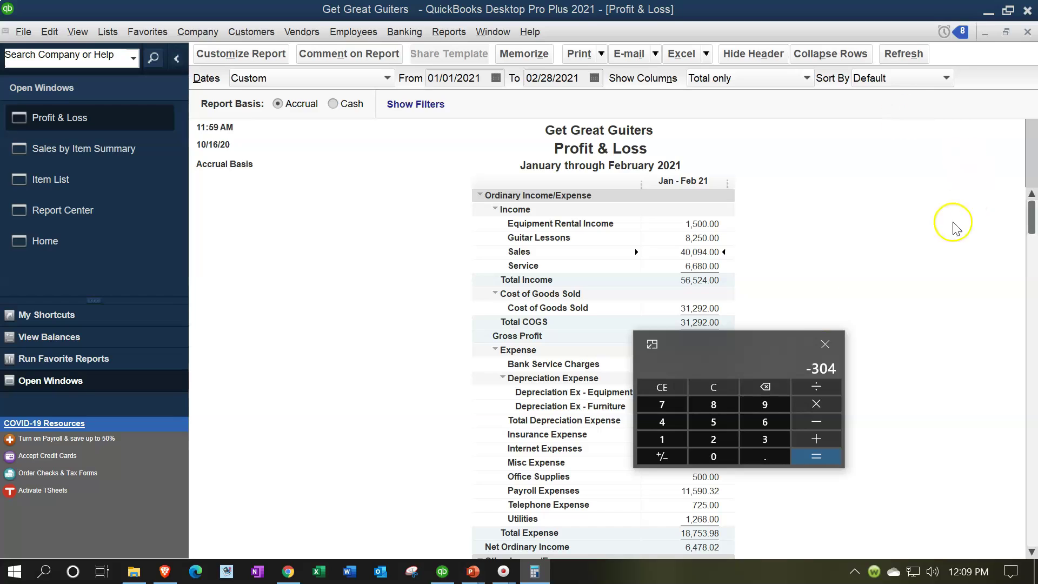
Drill into Cost of Goods Sold to trace the 304 to the 02/28/2021 journal adjustment.
drag(757, 346, 890, 277)
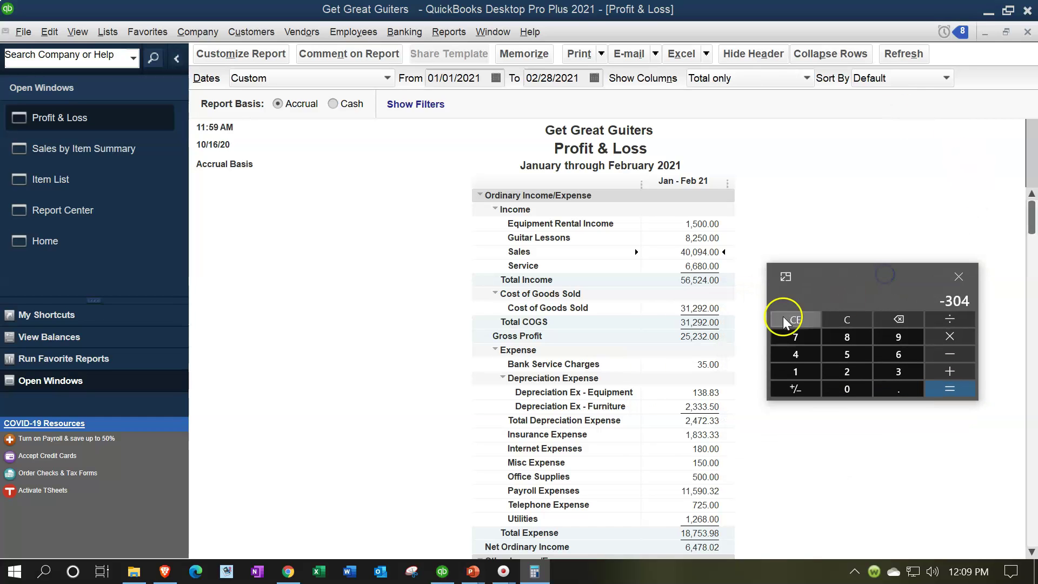
double_click(700, 308)
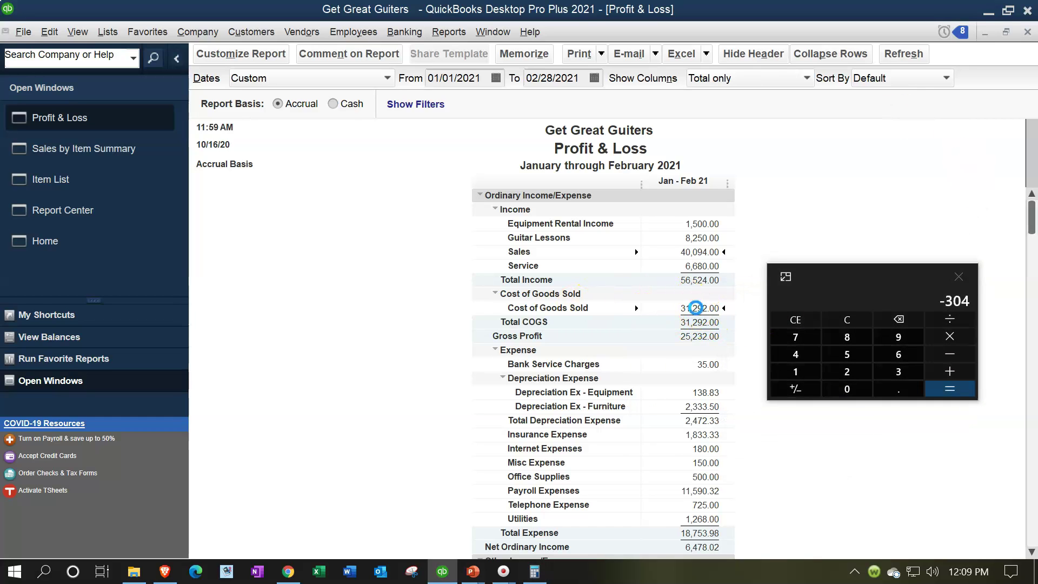
drag(849, 278, 690, 229)
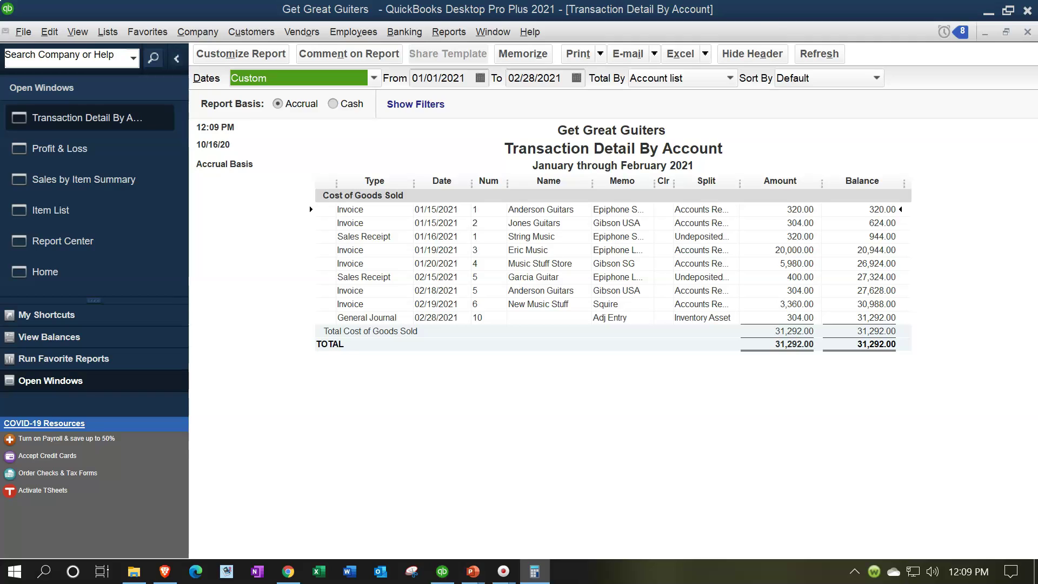
click(1027, 33)
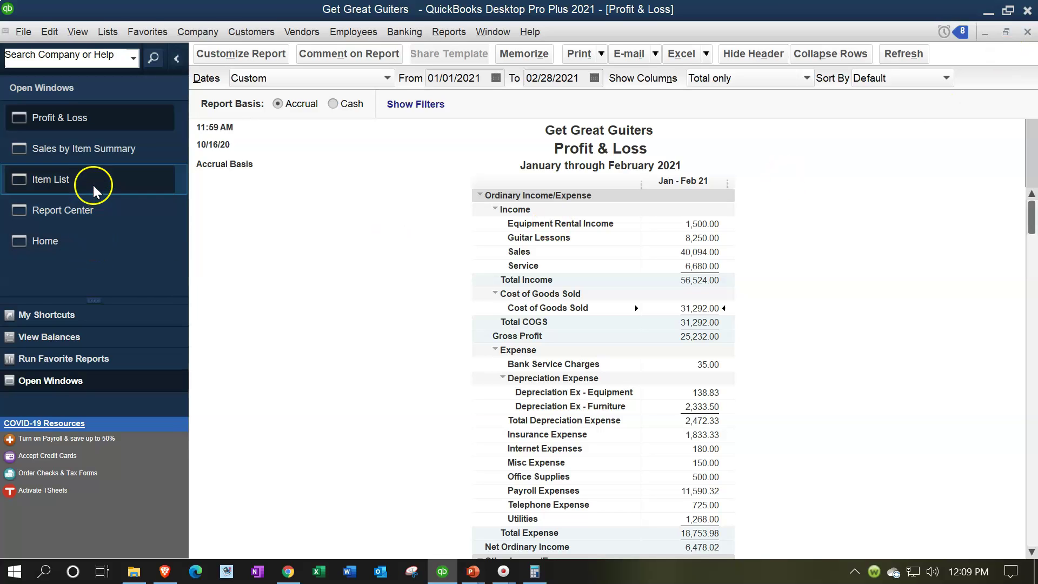
Return to the Sales by Item Summary, expand Service to its eight items, and select Diagnostic.
click(92, 160)
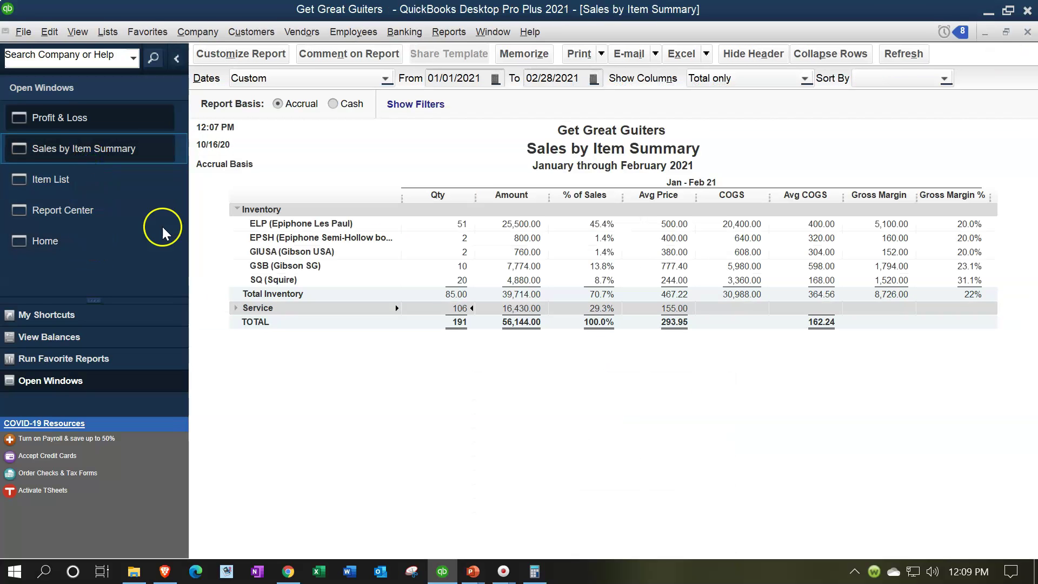
click(236, 308)
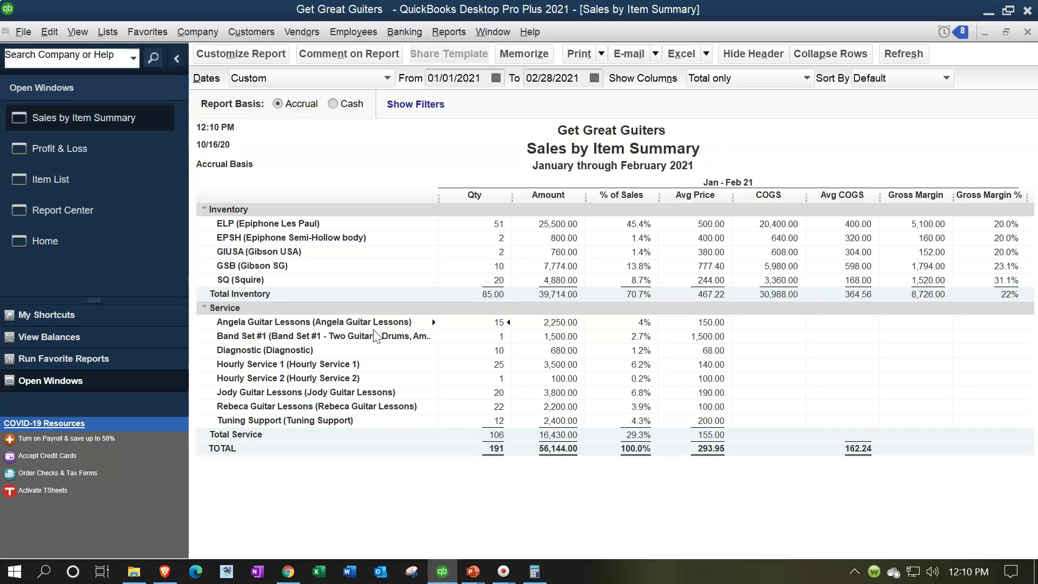
click(490, 350)
click(100, 185)
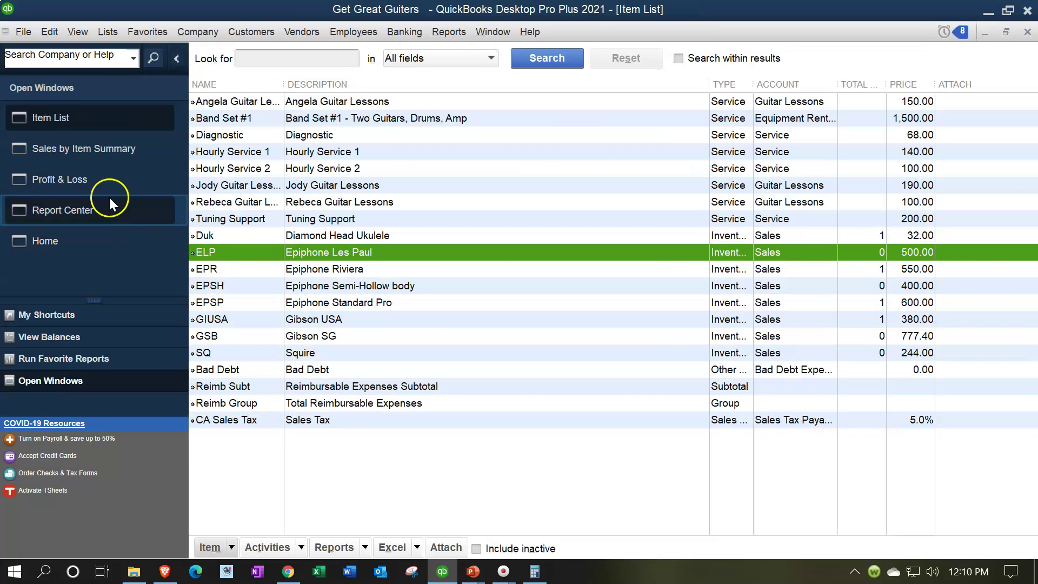
click(324, 135)
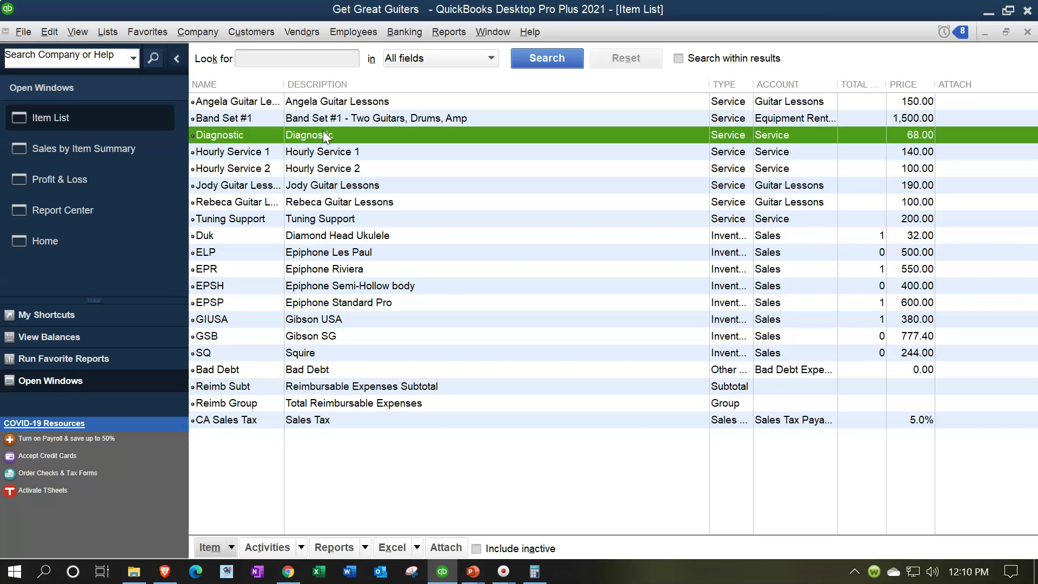
click(80, 156)
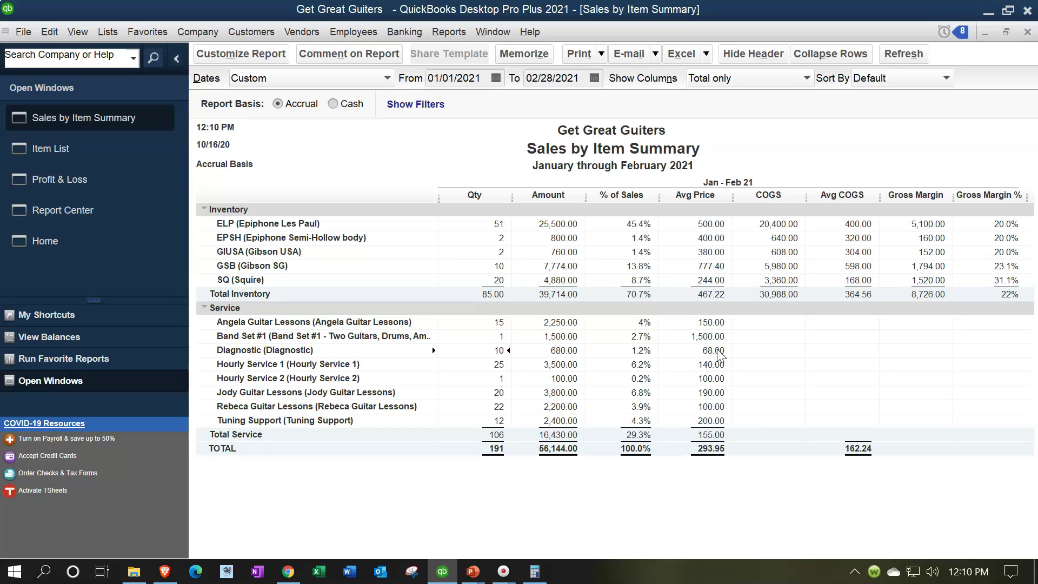
click(73, 142)
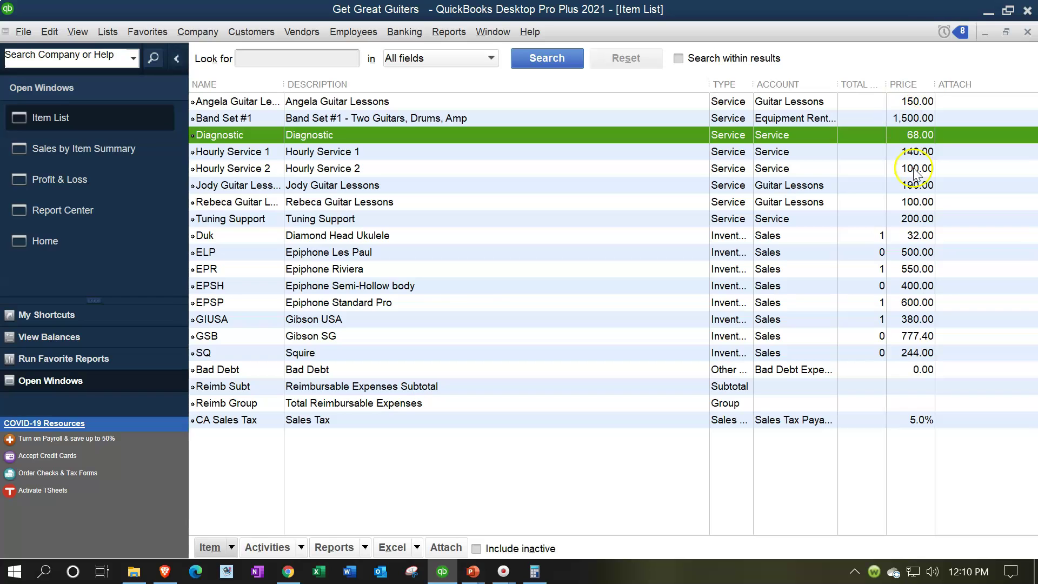
click(72, 146)
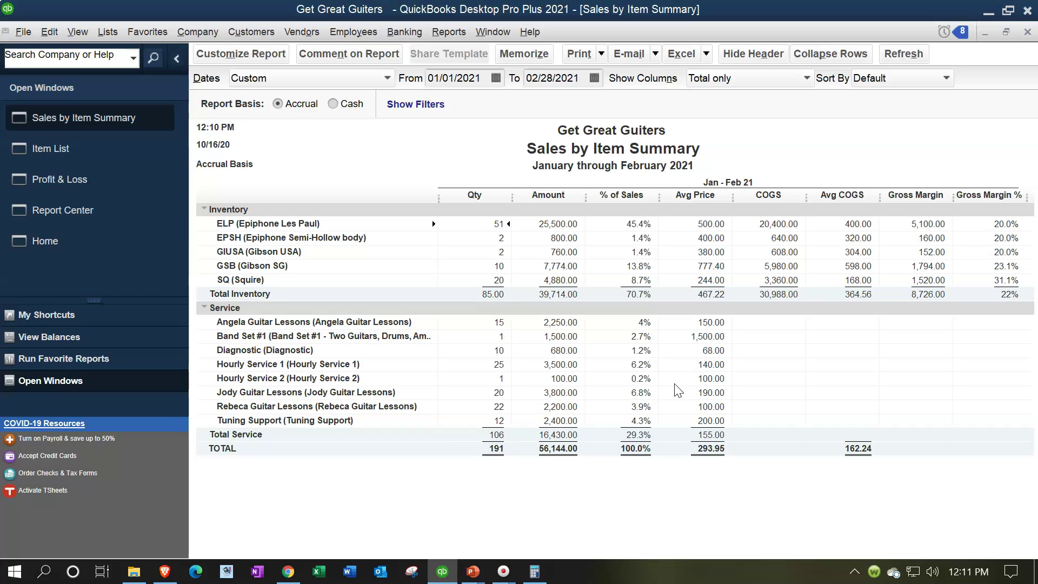
Bring the Jan–Feb 2021 Profit & Loss, showing 56,524.00 total income, to the front.
click(118, 194)
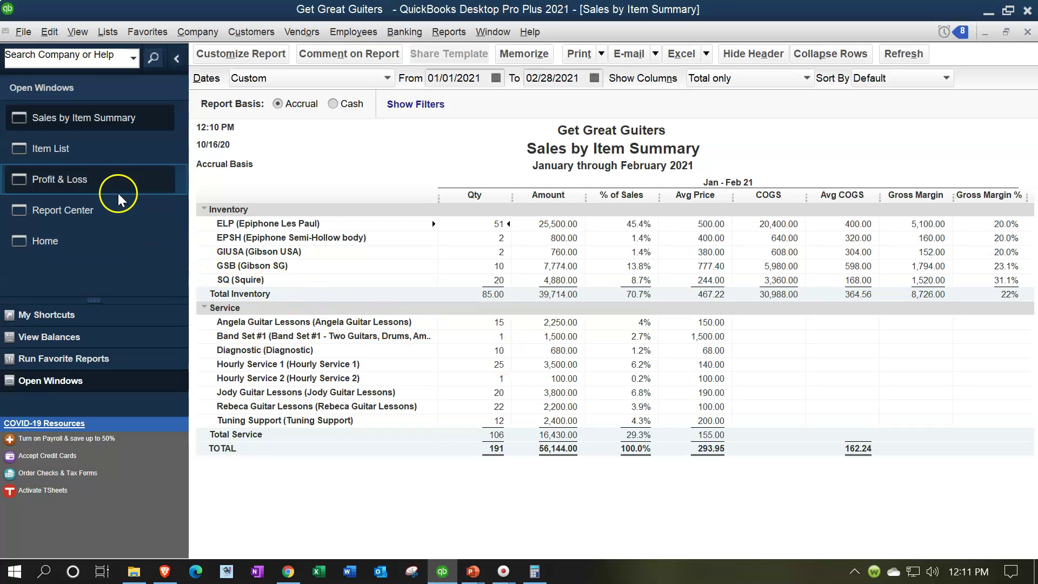
click(214, 234)
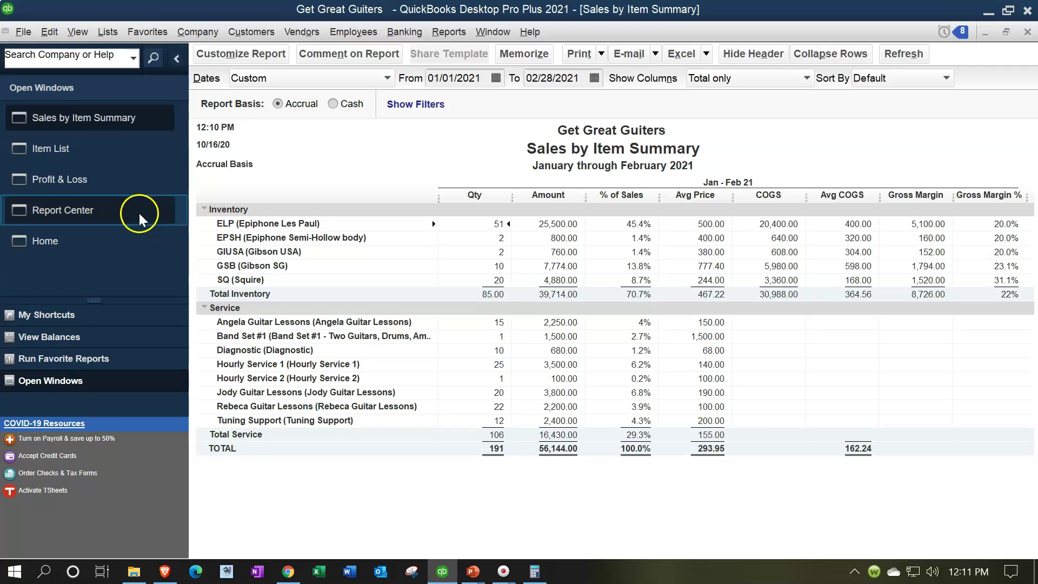
click(112, 184)
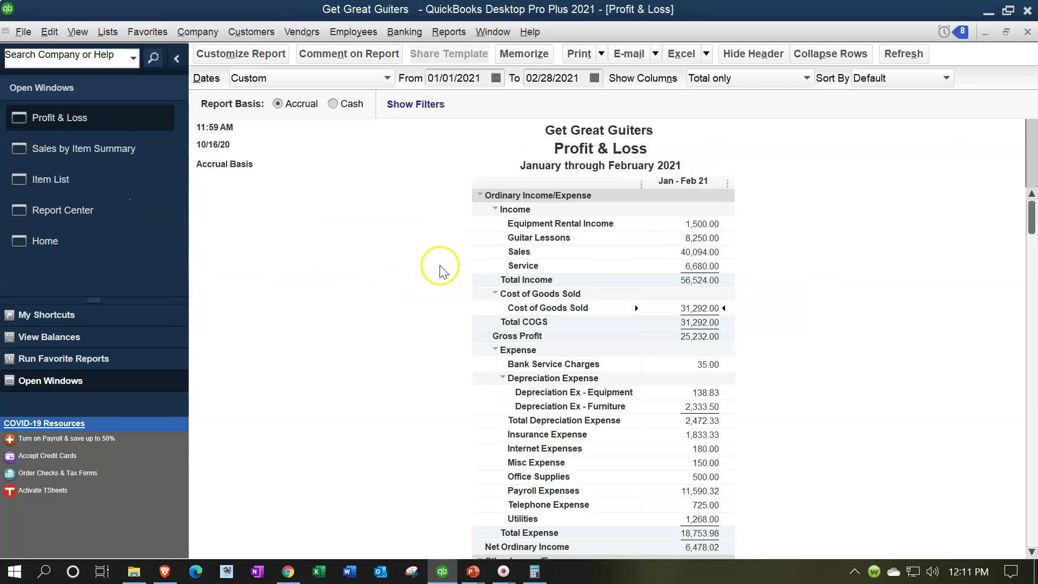